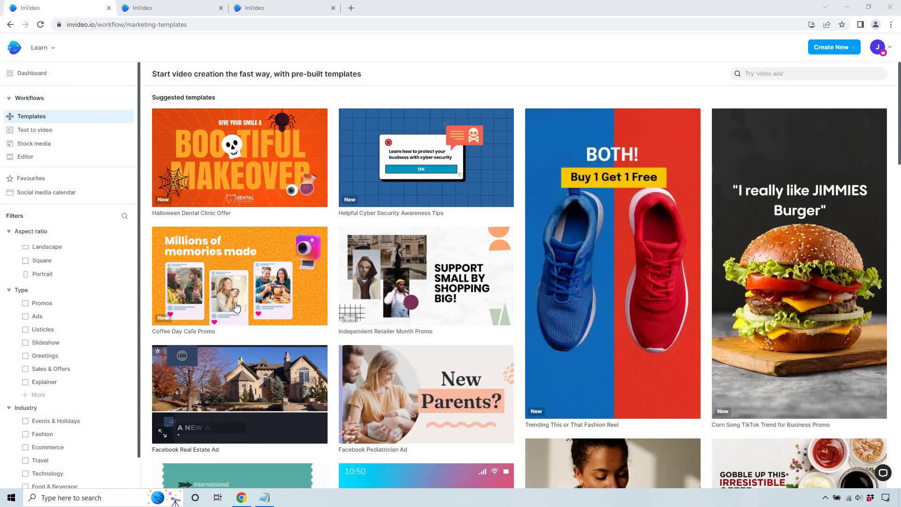
- Search the template library for 'intro youtube' and browse the 1138 matching templates
left_click(762, 72)
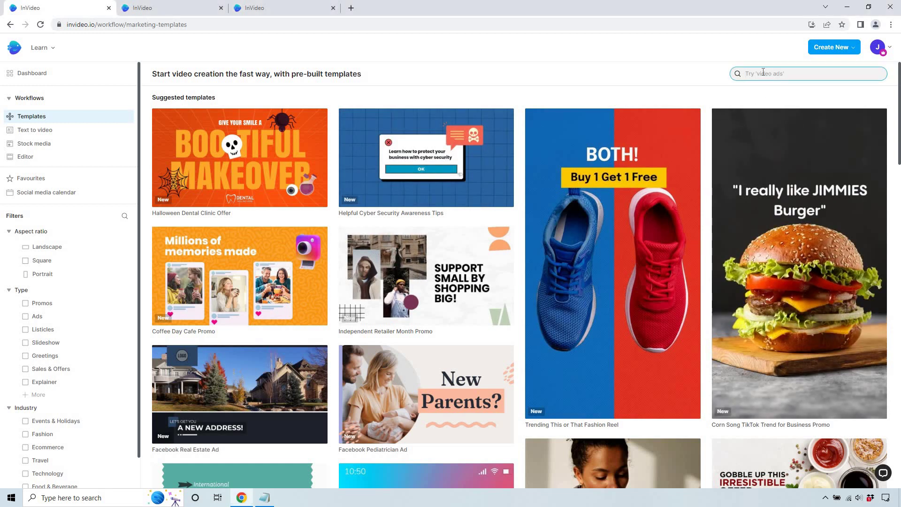
type("intro")
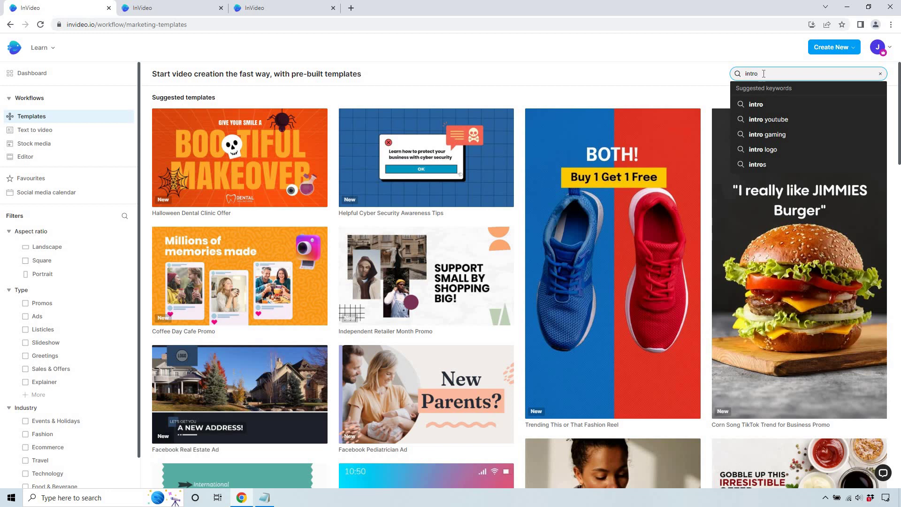
left_click(770, 119)
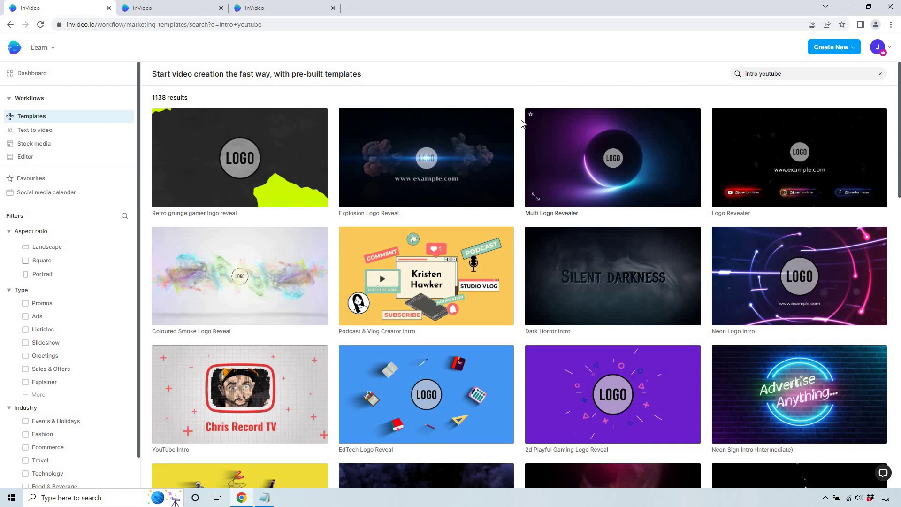
scroll(521, 123, "down", 5)
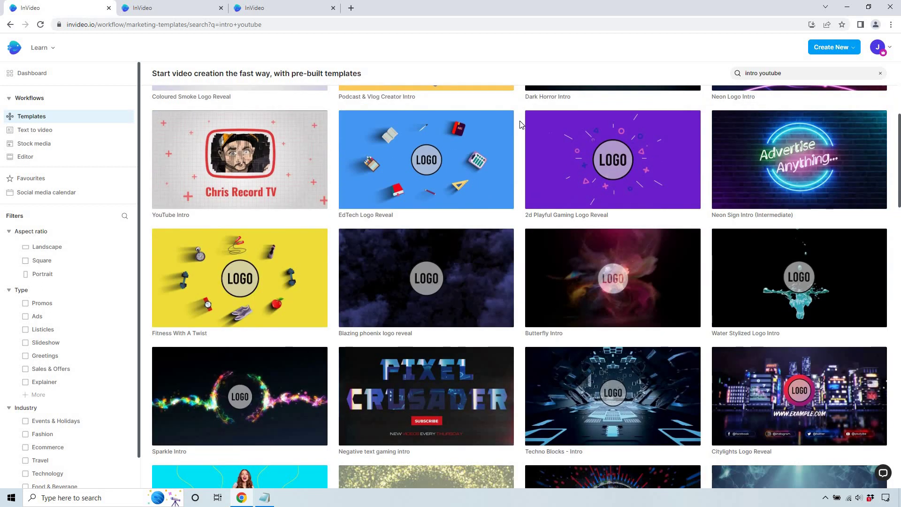
scroll(521, 123, "down", 1)
scroll(522, 123, "up", 1)
scroll(519, 124, "down", 5)
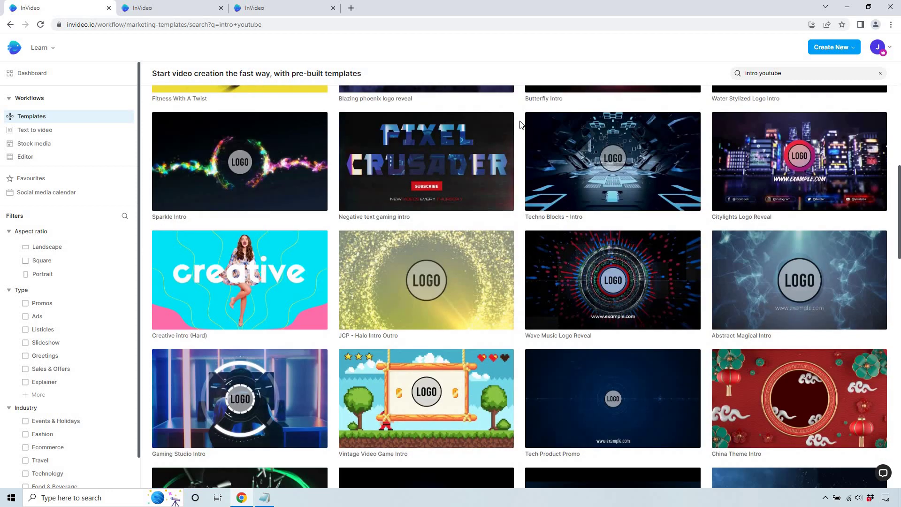
scroll(520, 124, "down", 6)
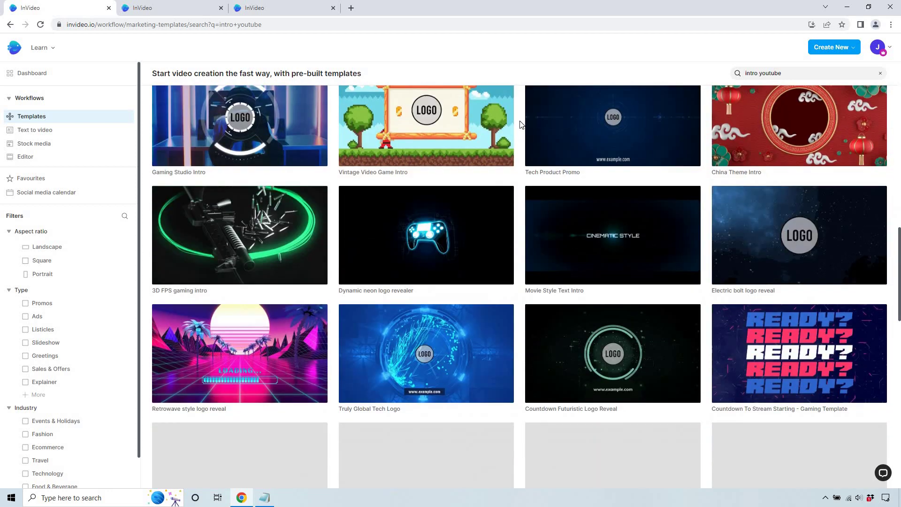
scroll(519, 124, "down", 3)
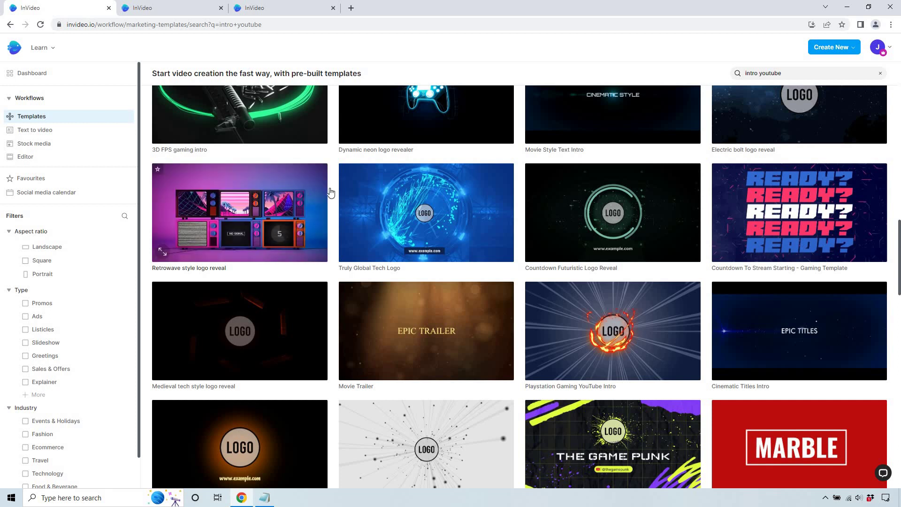
scroll(336, 182, "down", 4)
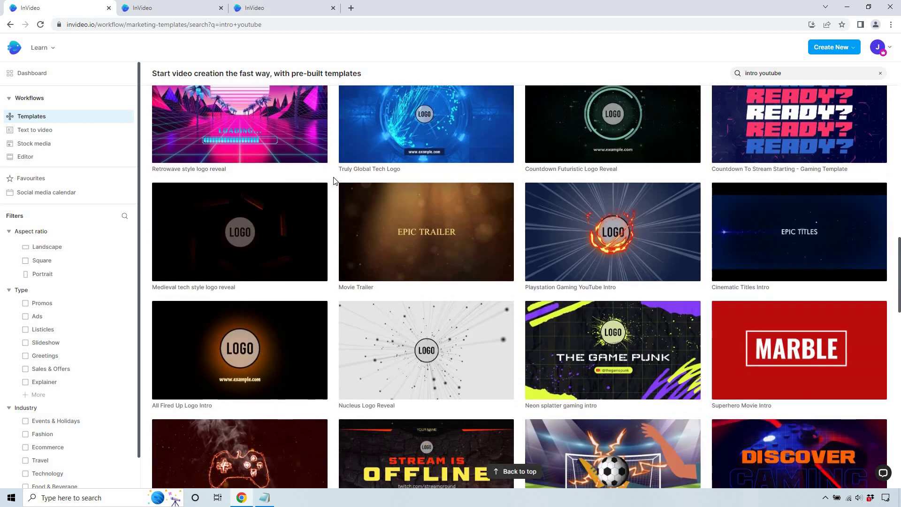
scroll(336, 182, "down", 3)
scroll(336, 182, "down", 1)
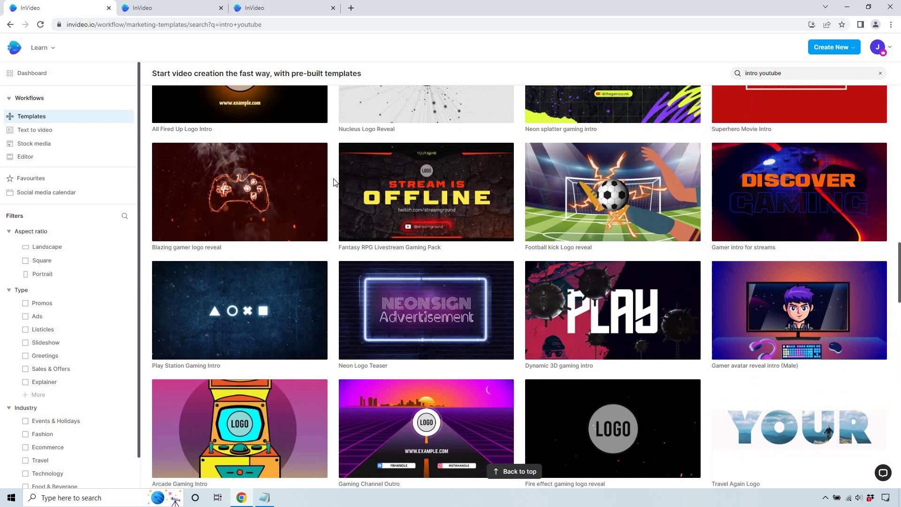
scroll(336, 182, "down", 5)
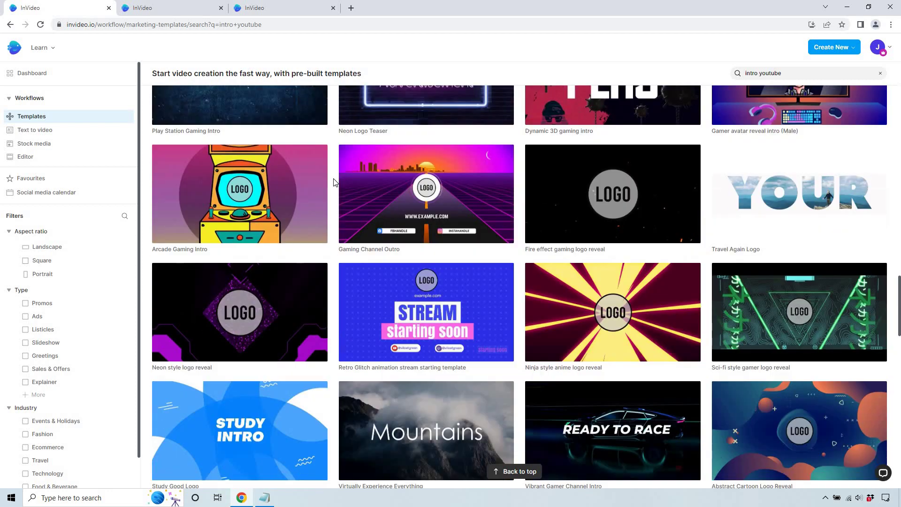
scroll(333, 180, "up", 15)
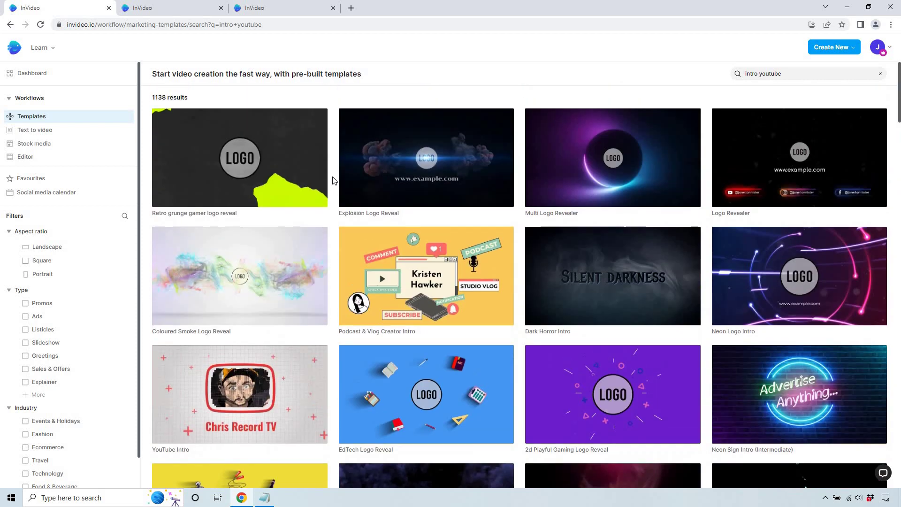
- Replace the query with 'outro youtube' and browse the 889 outro templates
left_click(763, 74)
triple_click(763, 73)
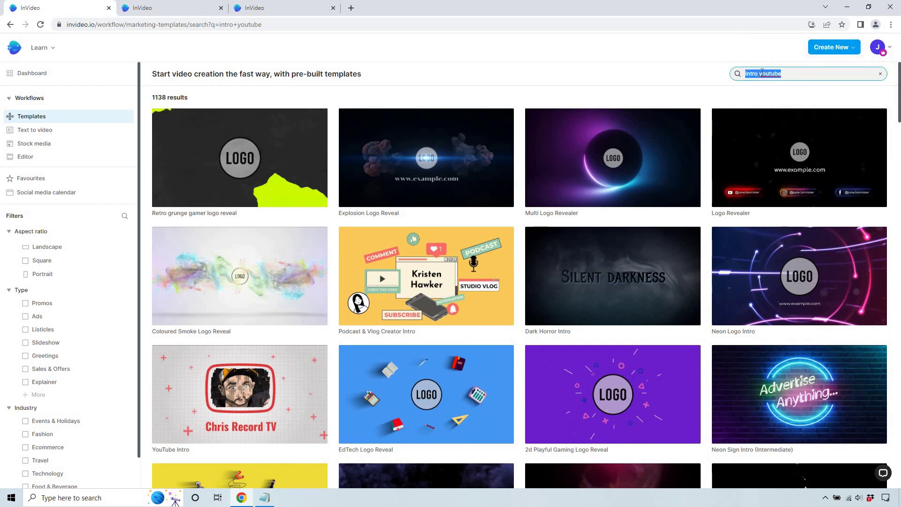
type("outro")
left_click(772, 120)
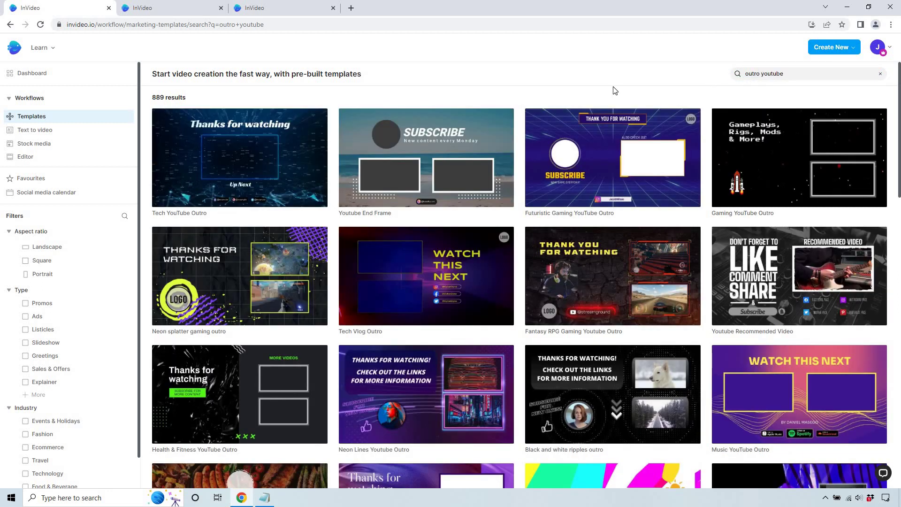
mouse_move(448, 141)
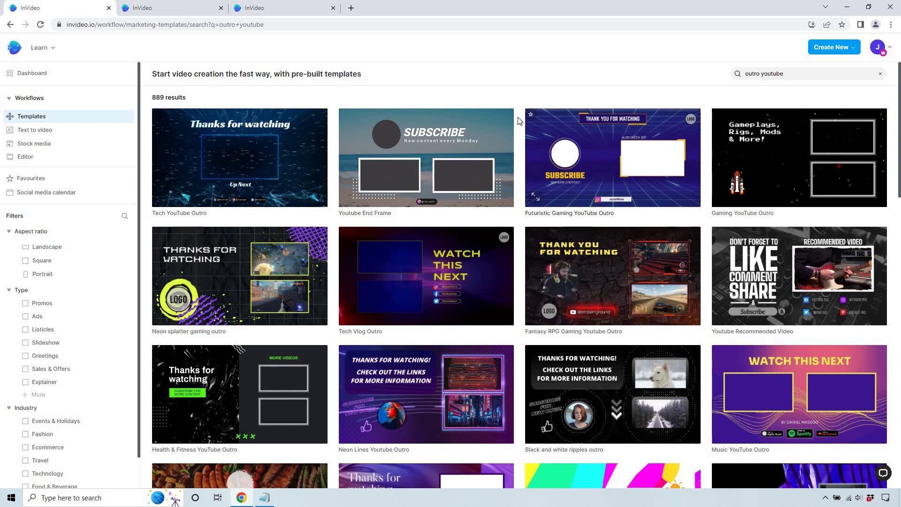
scroll(518, 121, "down", 6)
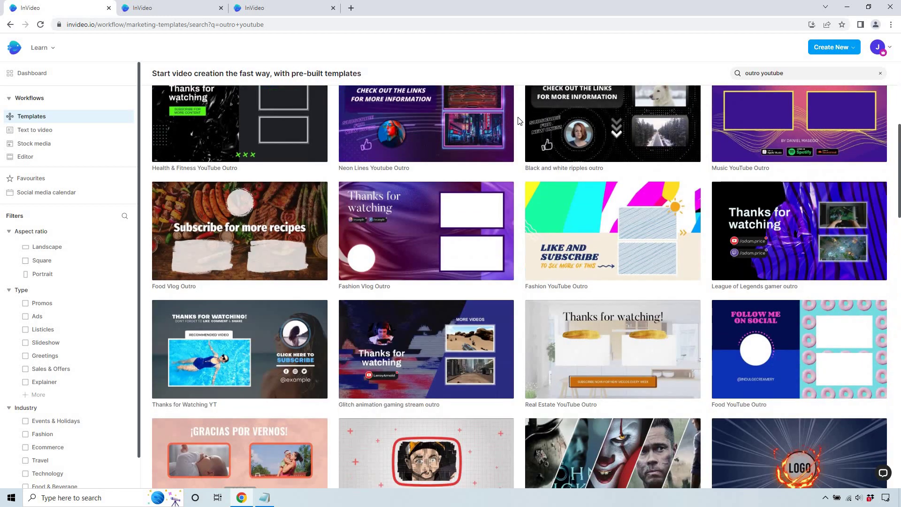
scroll(518, 121, "down", 3)
scroll(518, 121, "up", 10)
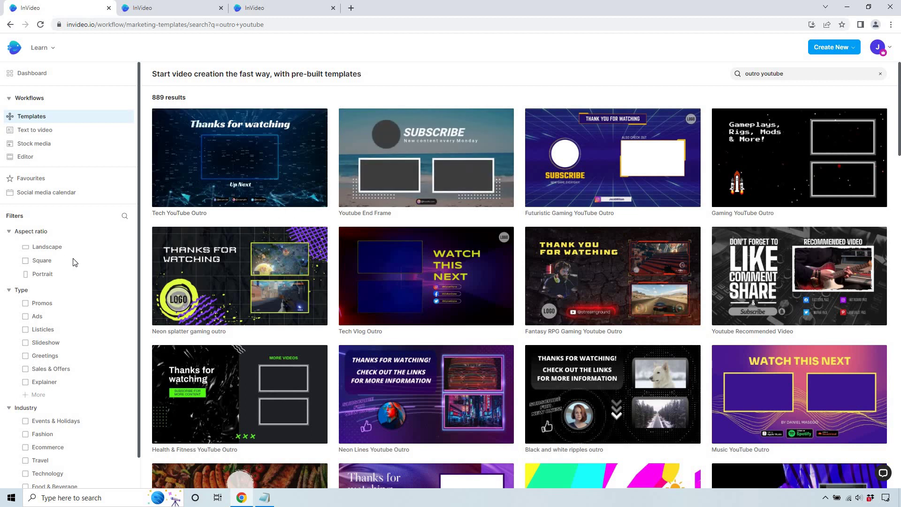
scroll(79, 266, "down", 1)
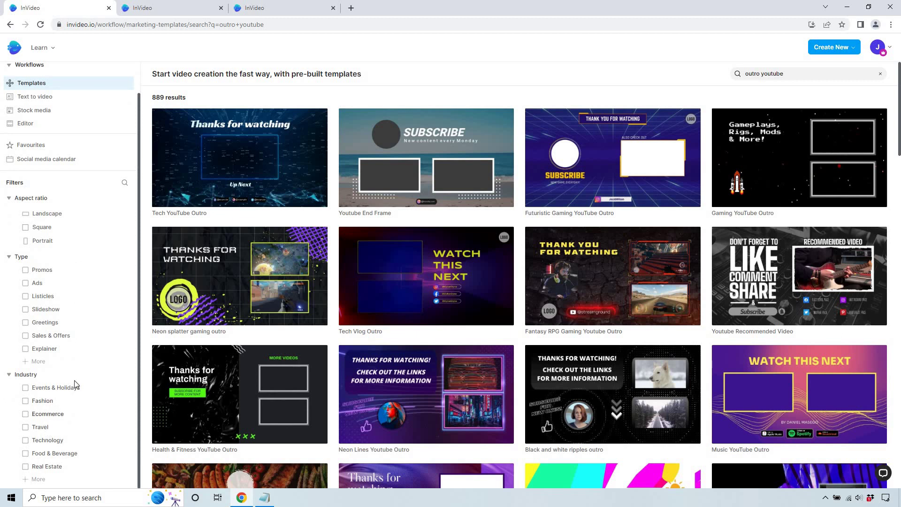
scroll(69, 268, "up", 1)
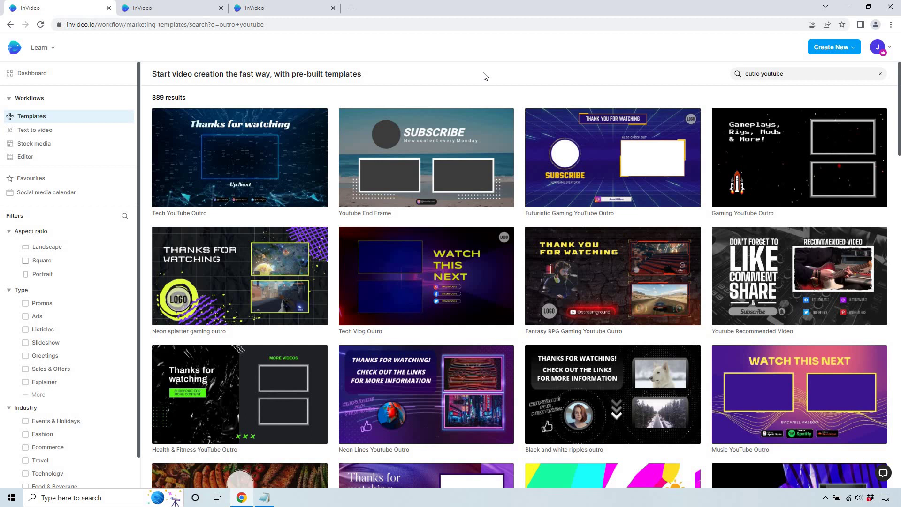
- Clear the template search and scroll through the default suggested templates and back up
left_click(881, 74)
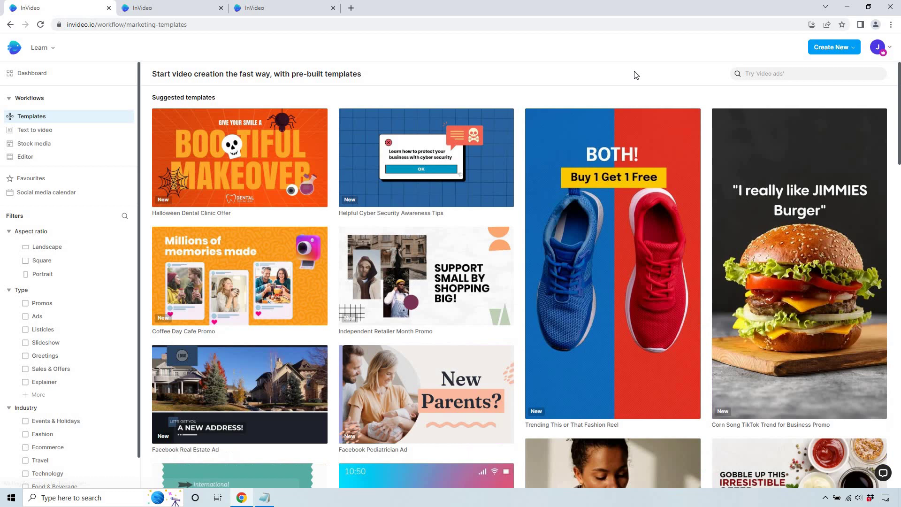
scroll(518, 164, "down", 10)
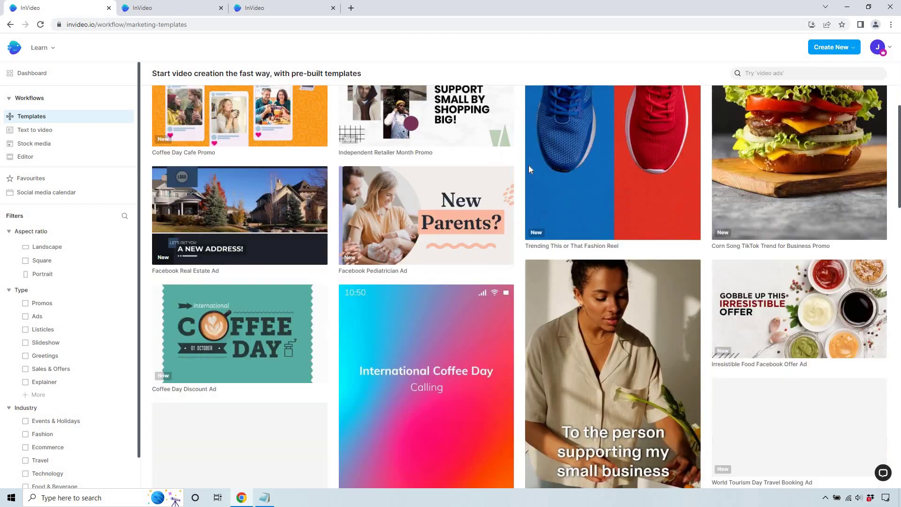
scroll(518, 194, "down", 15)
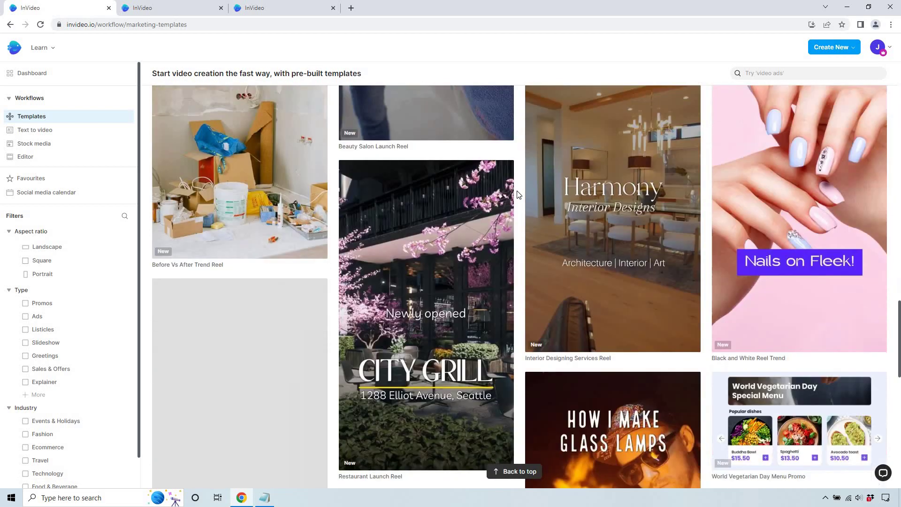
scroll(518, 194, "down", 15)
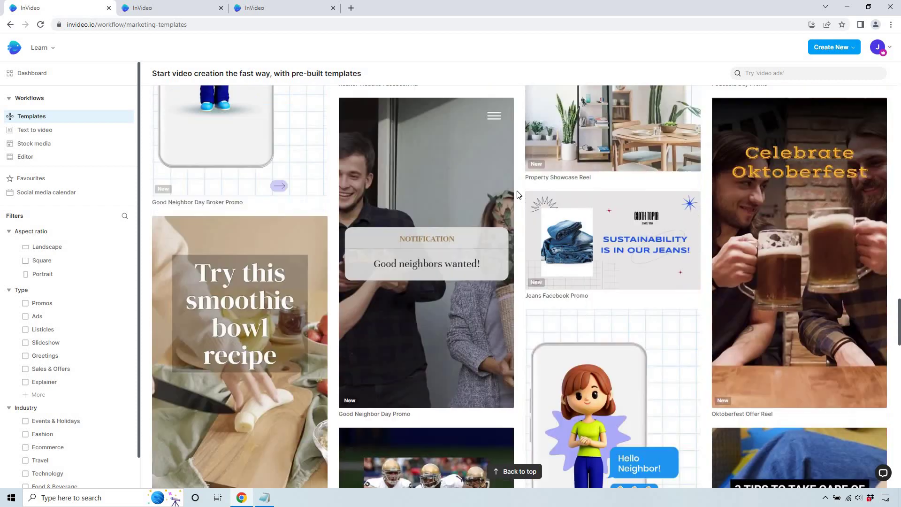
scroll(519, 194, "down", 15)
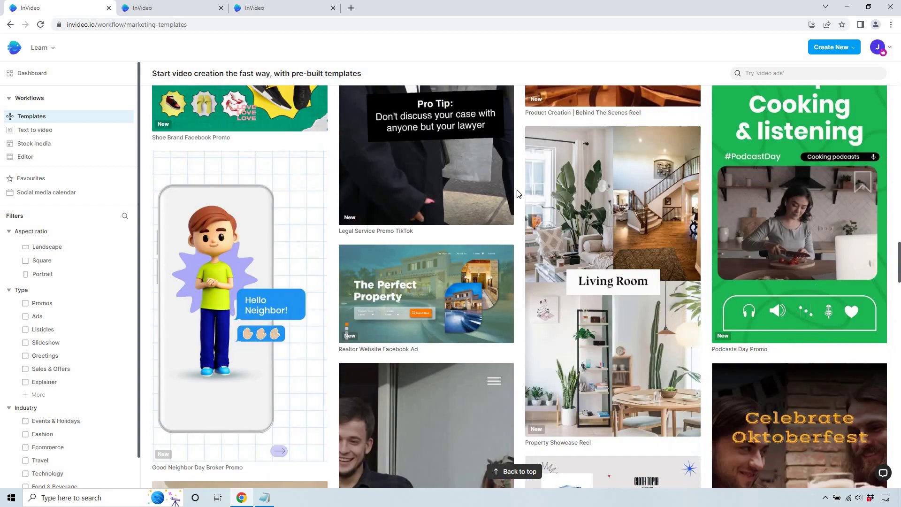
scroll(518, 195, "up", 20)
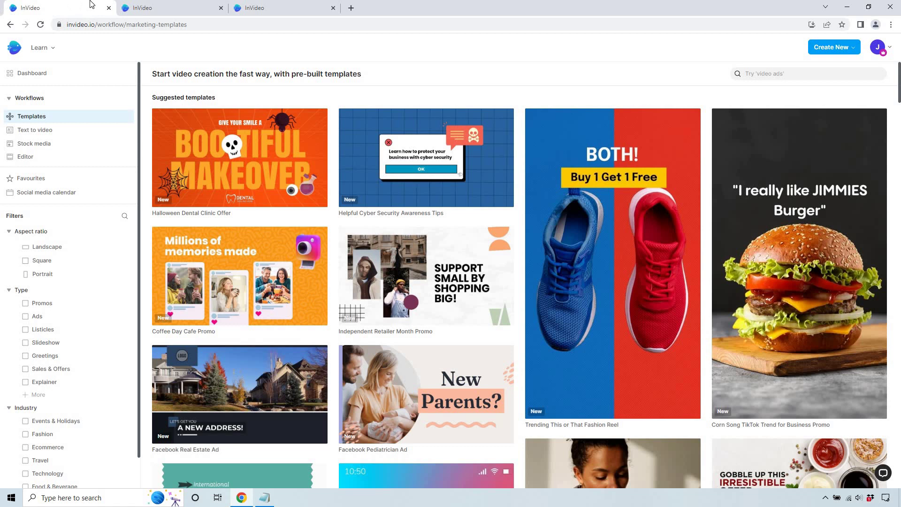
left_click(140, 4)
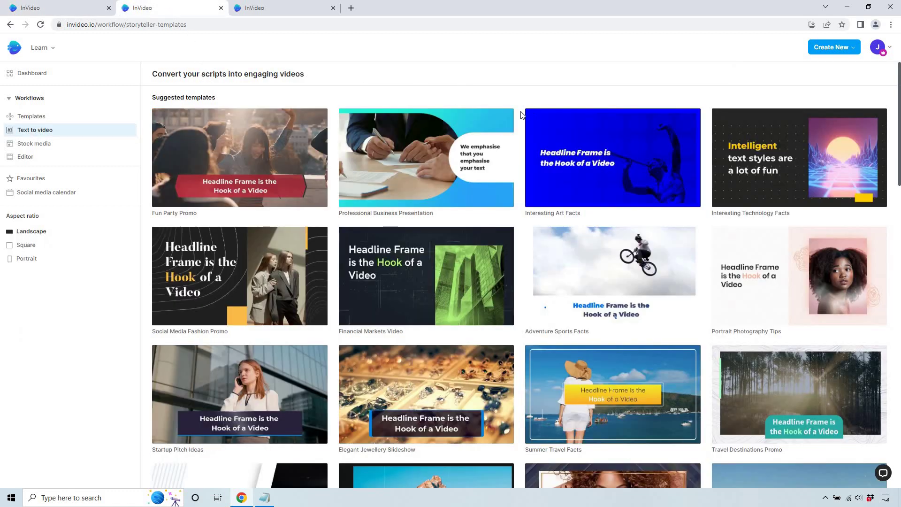
scroll(518, 115, "down", 9)
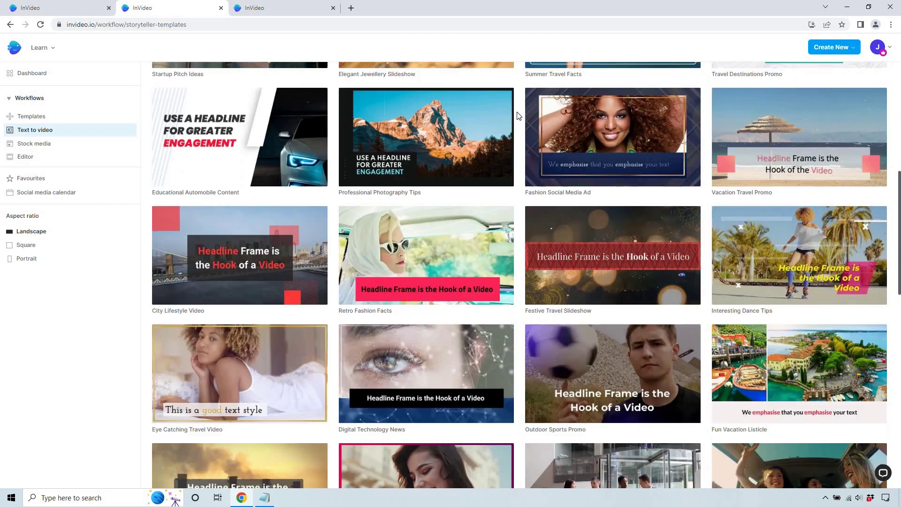
scroll(518, 115, "down", 4)
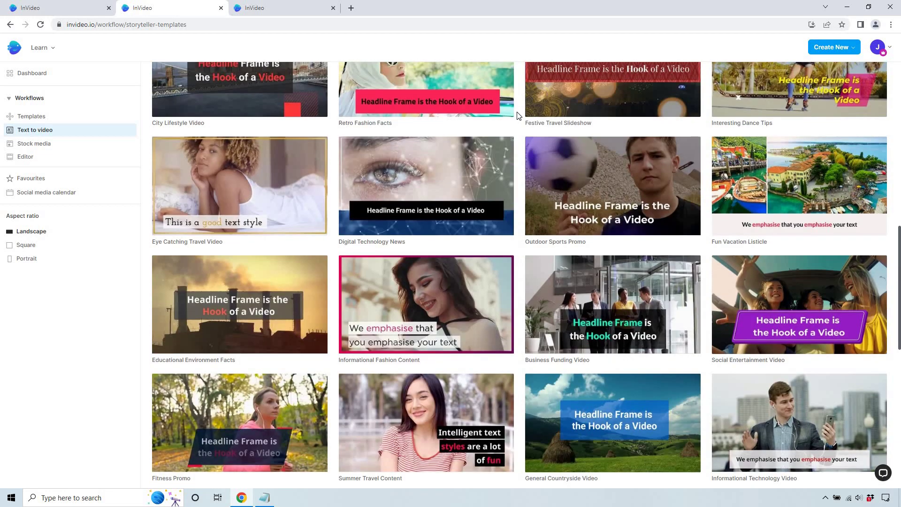
scroll(517, 115, "down", 4)
scroll(518, 115, "down", 2)
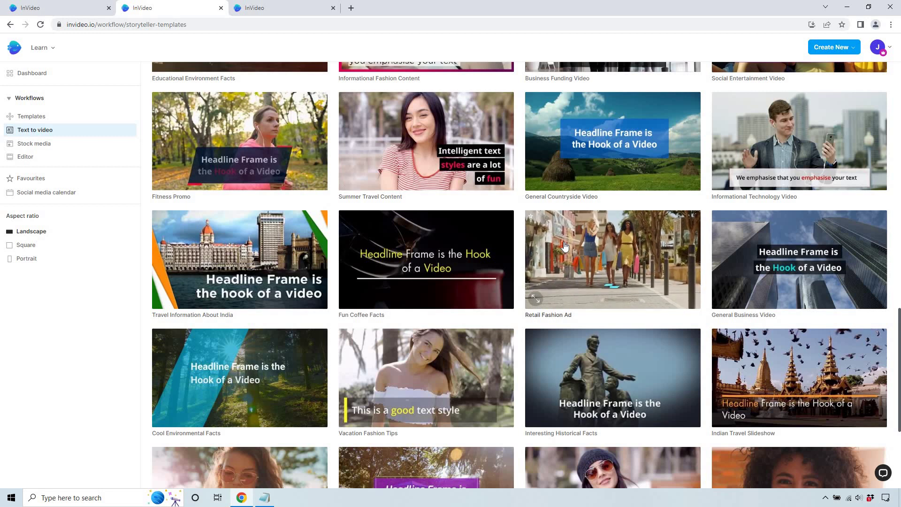
mouse_move(733, 249)
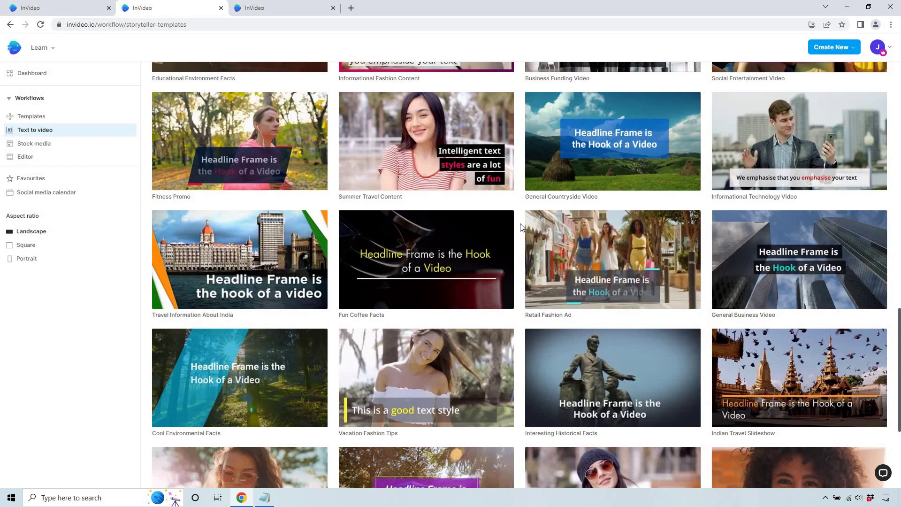
scroll(491, 298, "down", 2)
mouse_move(431, 319)
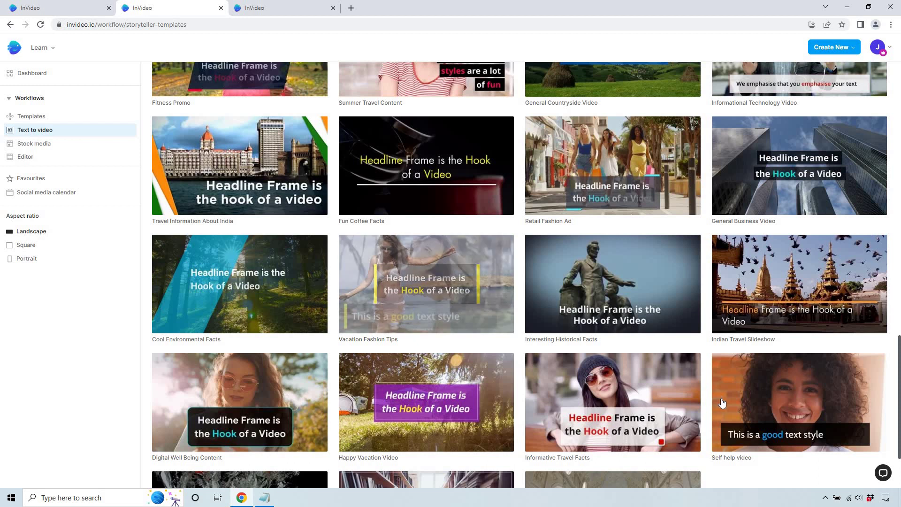
mouse_move(723, 404)
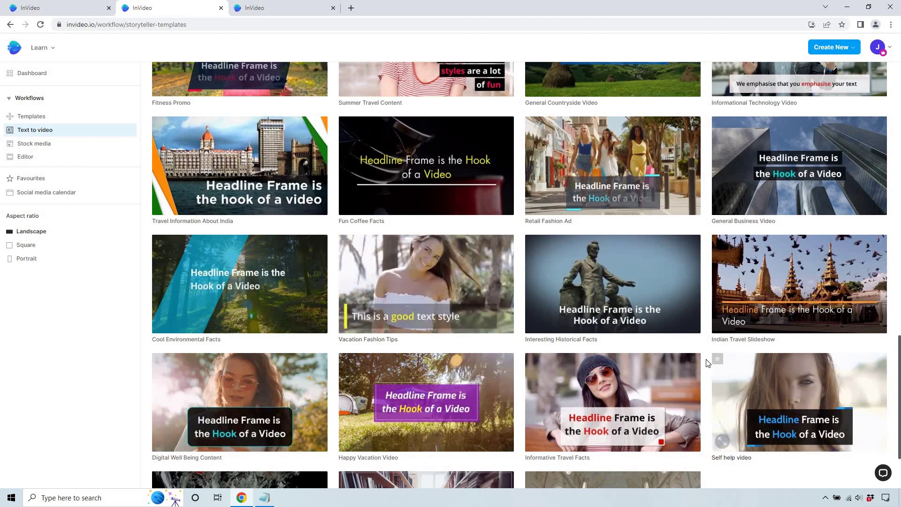
scroll(708, 362, "down", 10)
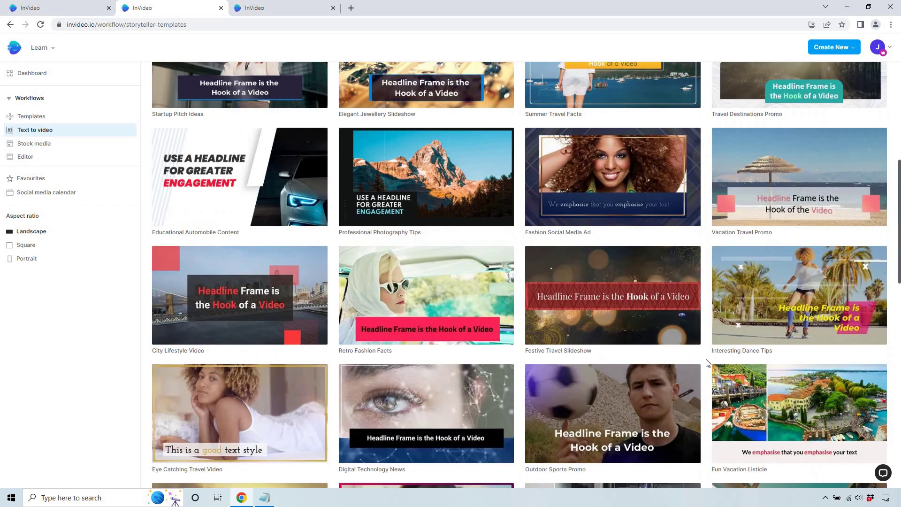
scroll(707, 362, "up", 7)
mouse_move(400, 177)
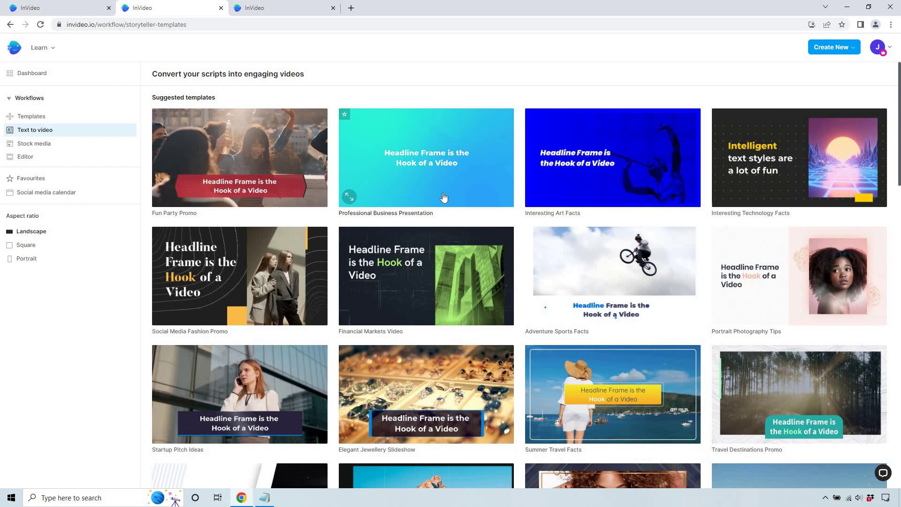
mouse_move(484, 285)
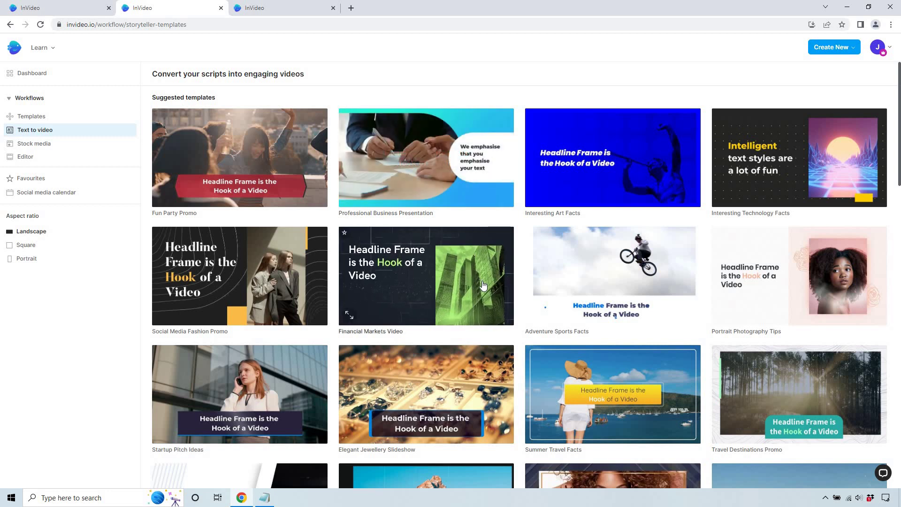
scroll(517, 248, "down", 10)
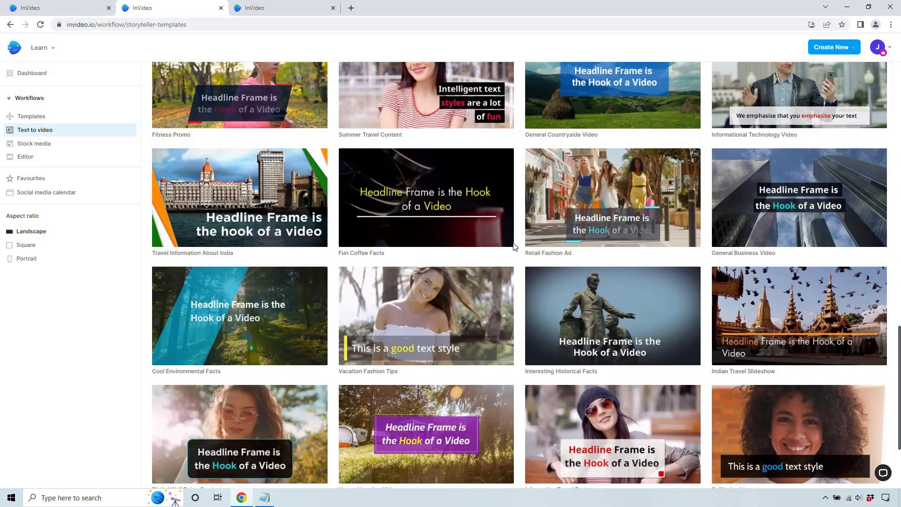
scroll(515, 246, "down", 3)
mouse_move(801, 292)
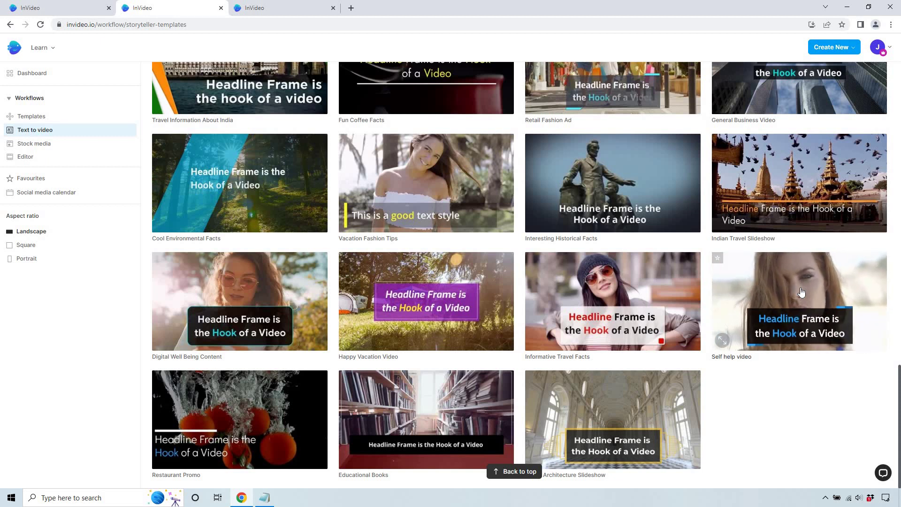
- Open the Self help video template and review its details
left_click(801, 289)
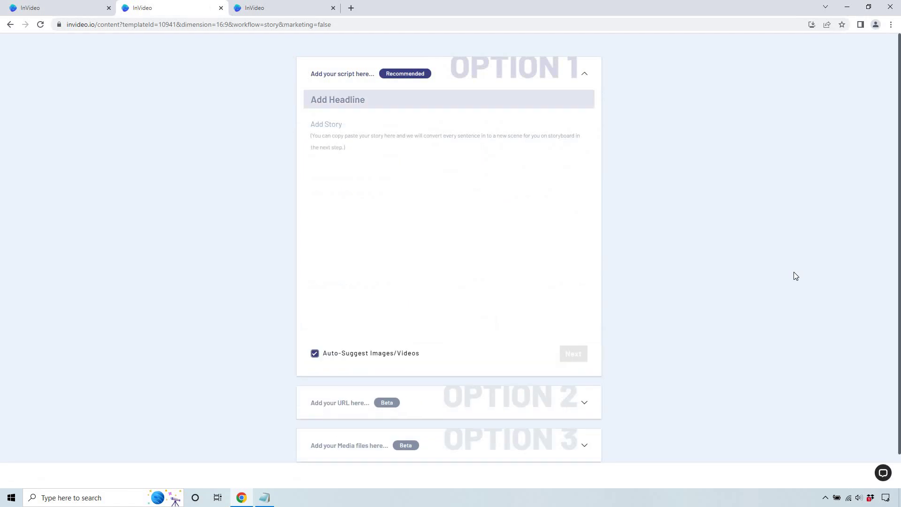
scroll(389, 347, "down", 1)
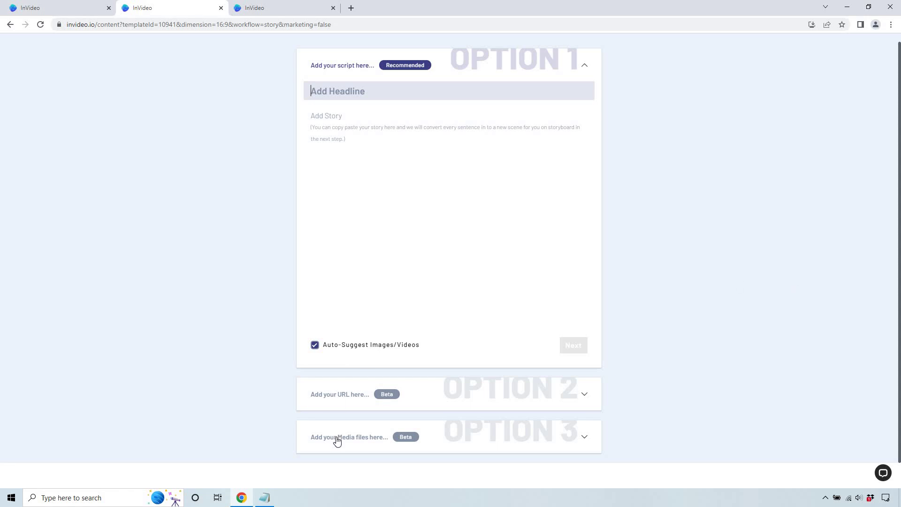
scroll(706, 228, "up", 1)
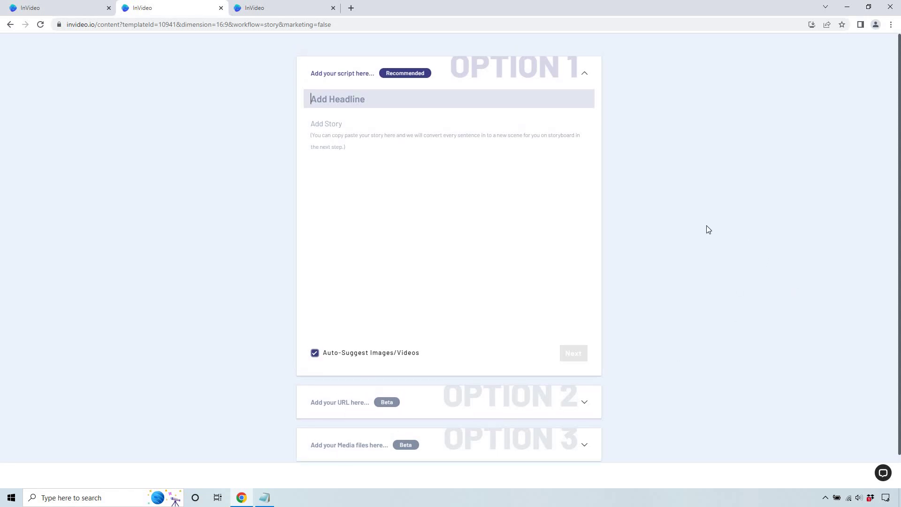
- Paste the prepared script from Notepad into the story field
left_click(265, 498)
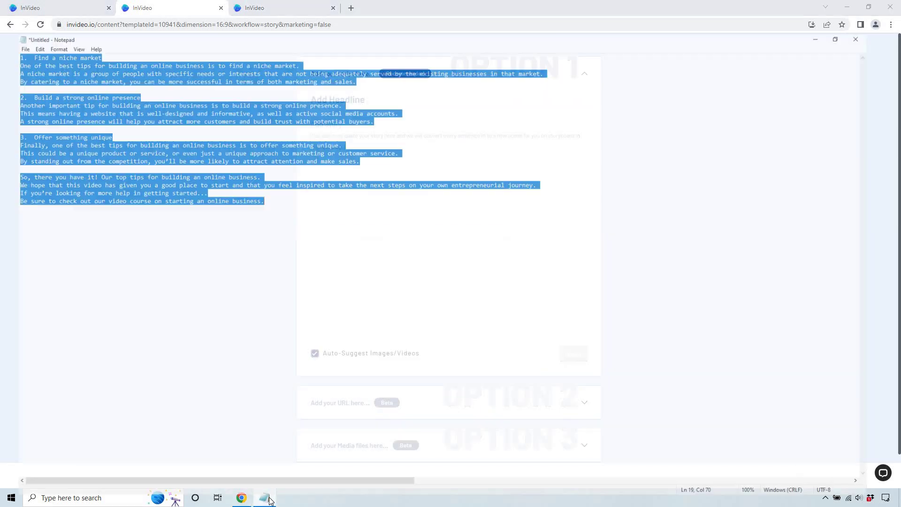
key("alt+Tab")
left_click(396, 153)
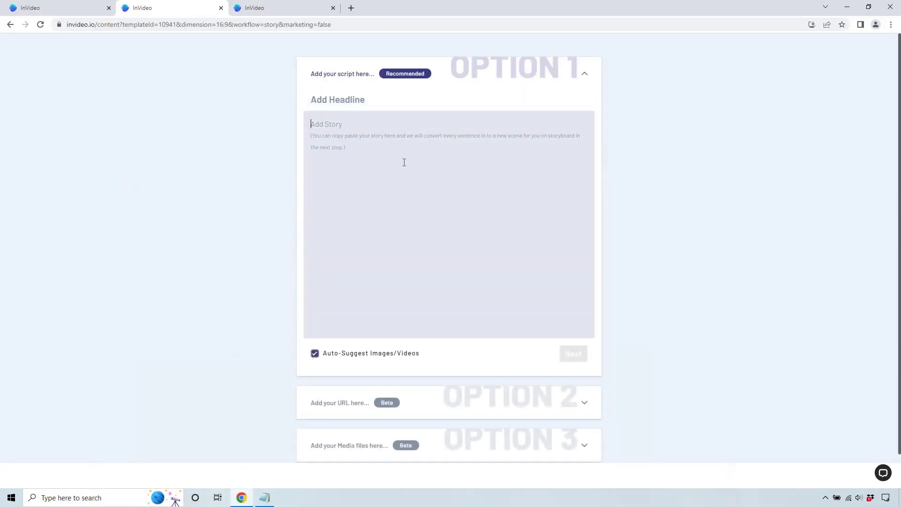
type("1.  Find a niche market One of the best tips for building an online business is to find a niche market. A niche market is a group of people with specific needs or interests that are not being adequately served by the existing businesses in that market. By catering to a niche market, you can be more successful in terms of both marketing and sales.  2.  Build a strong online presence Another important tip for building an online business is to build a strong online presence. This means having a website that is well-designed and informative, as well as active social media accounts. A strong online presence will help you attract more customers and build trust with potential buyers.  3.  Offer something unique Finally, one of the best tips for building an online business is to offer something unique. This could be a unique product or service, or even just a unique approach to marketing or customer service. By standing out from the competition, you’ll be more likely to attract attention and make sales.  So, there you have it! Our top tips for building an online business. We hope that this video has given you a good place to start and that you feel inspired to take the next steps on your own entrepreneurial journey. If you’re looking for more help in getting started... Be sure to check out our video course on starting an online business.")
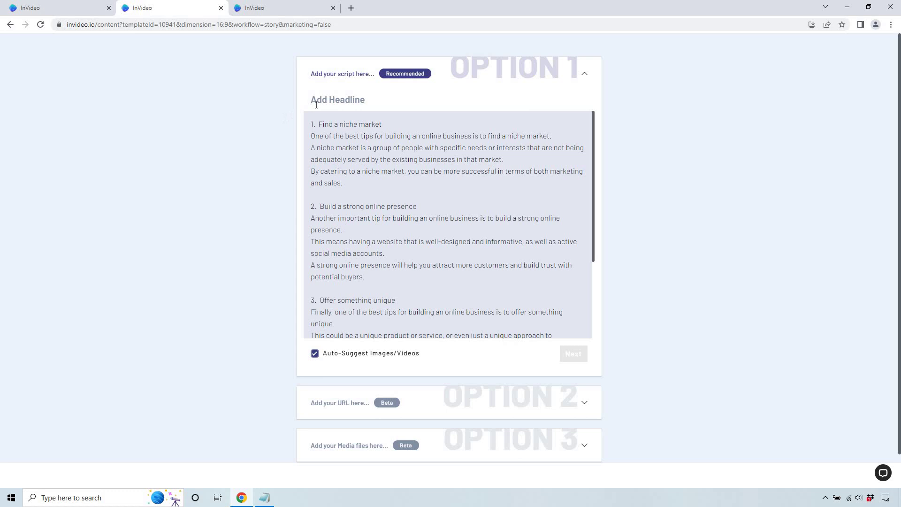
- Add the headline '3 Tips For Building Your Online Business' and generate the storyboard
left_click(325, 99)
type("3 Tips For Building Your Online Business")
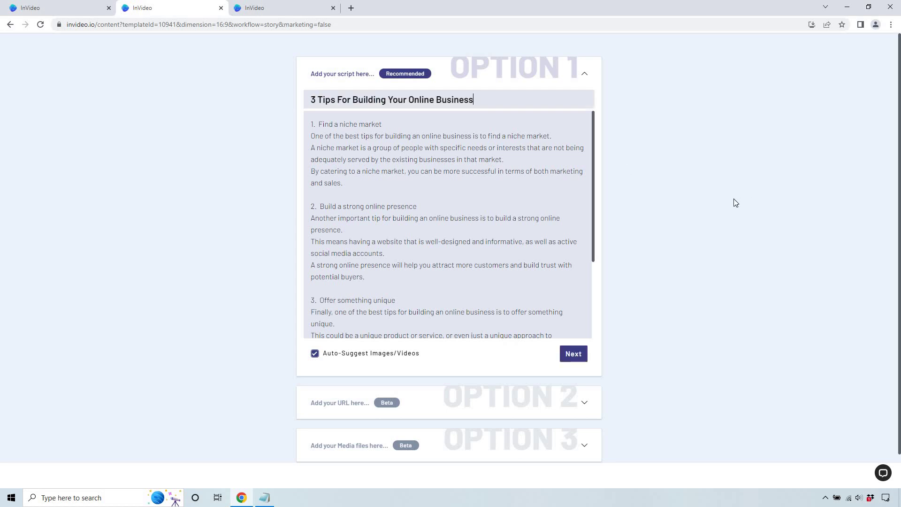
scroll(446, 163, "down", 3)
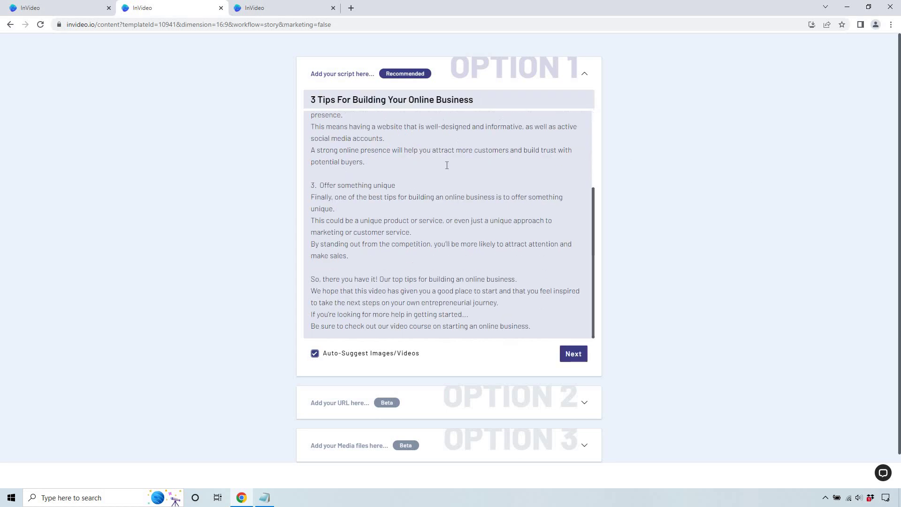
scroll(460, 171, "up", 3)
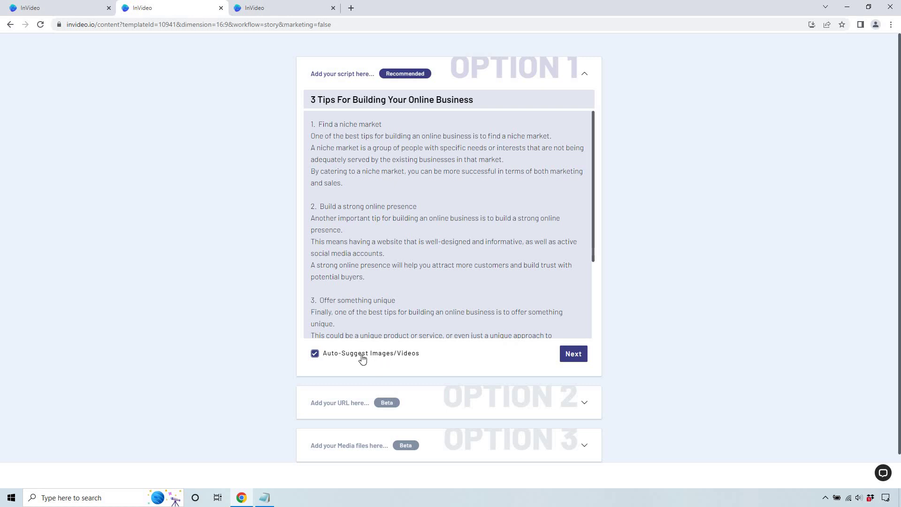
left_click(574, 354)
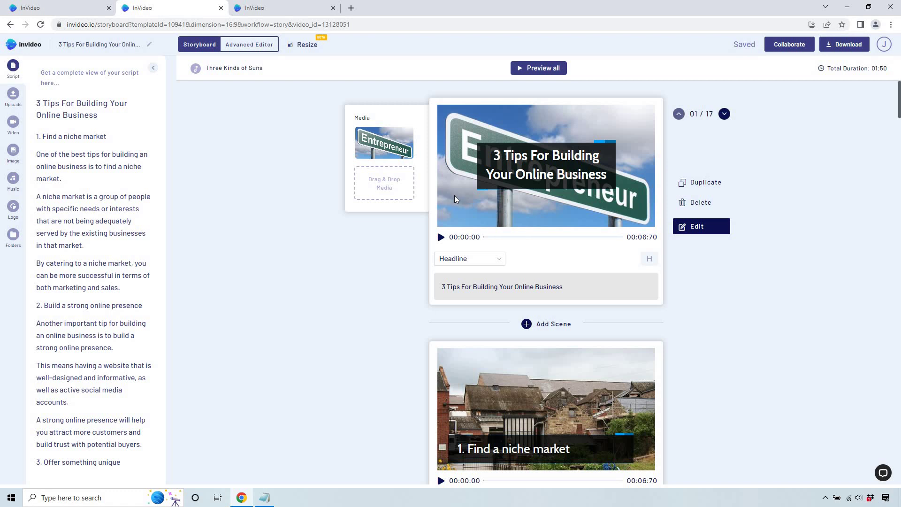
- Scroll through all 17 generated scenes, then return to the top of the storyboard
scroll(339, 249, "down", 3)
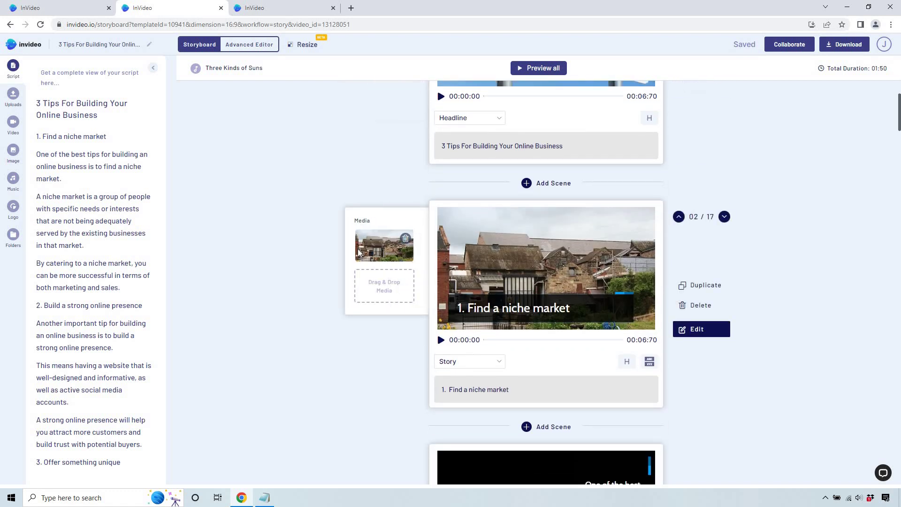
scroll(318, 246, "down", 5)
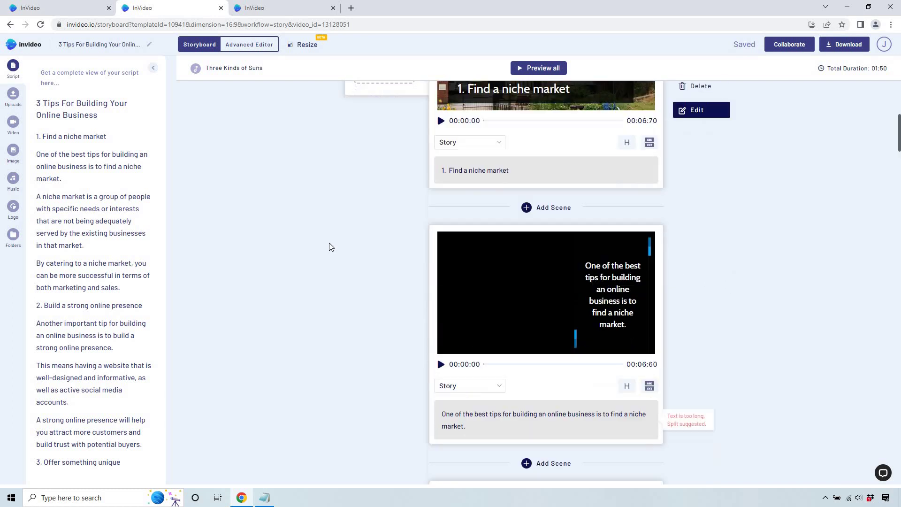
scroll(330, 246, "down", 10)
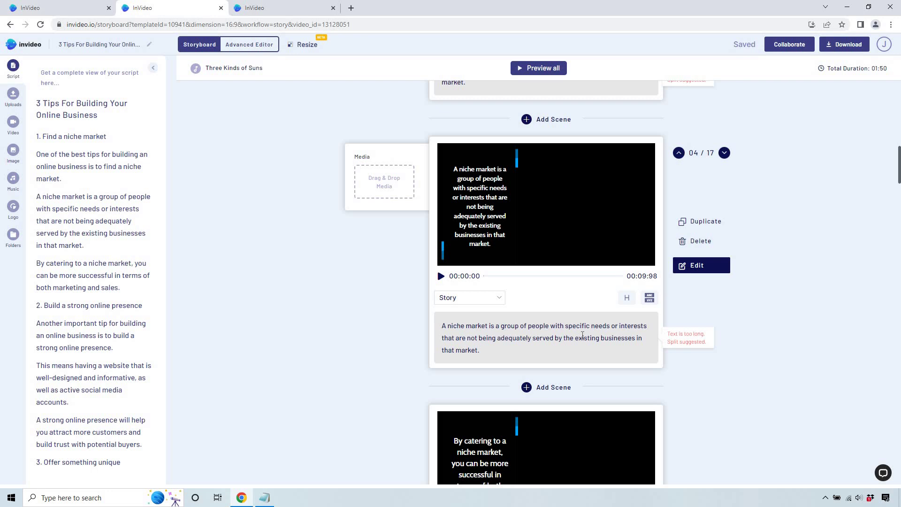
scroll(360, 320, "down", 5)
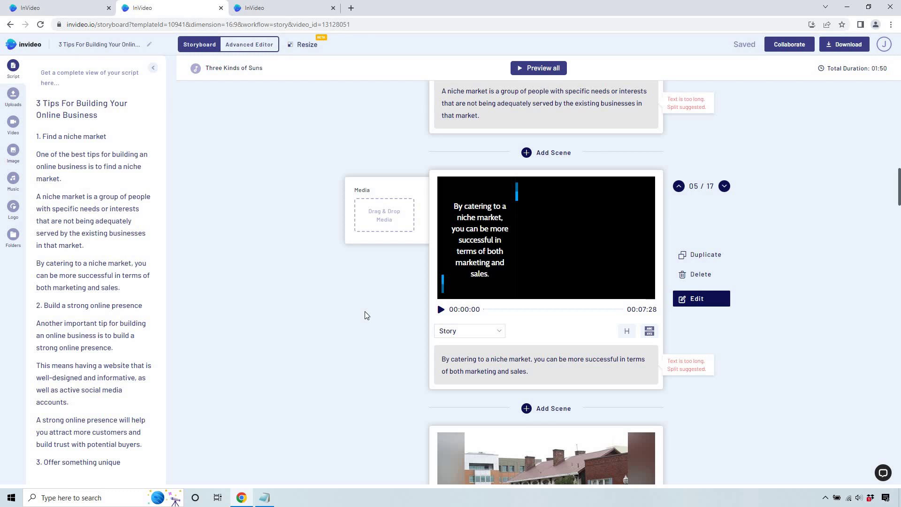
scroll(365, 312, "down", 5)
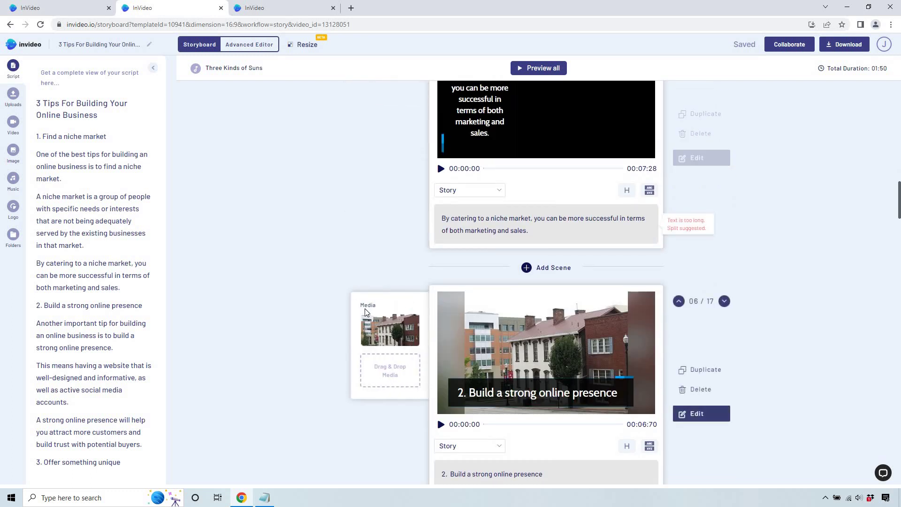
scroll(350, 310, "down", 16)
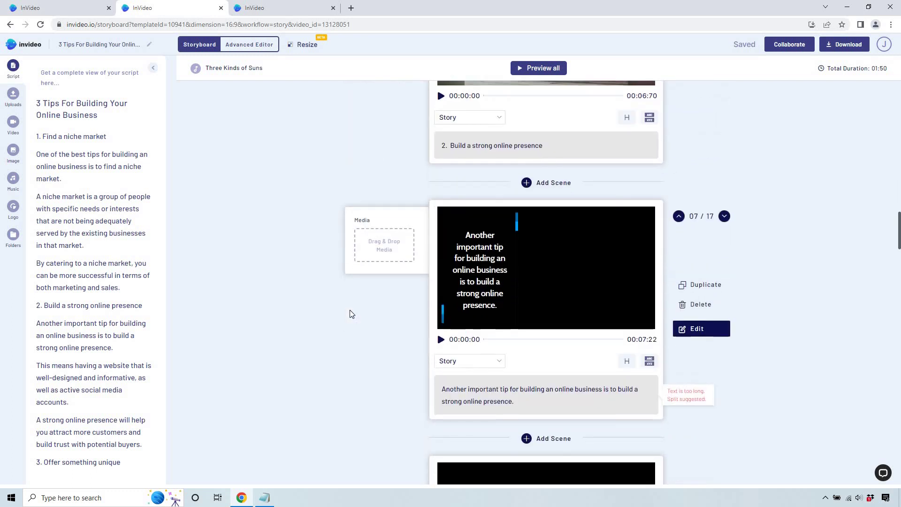
scroll(350, 309, "down", 19)
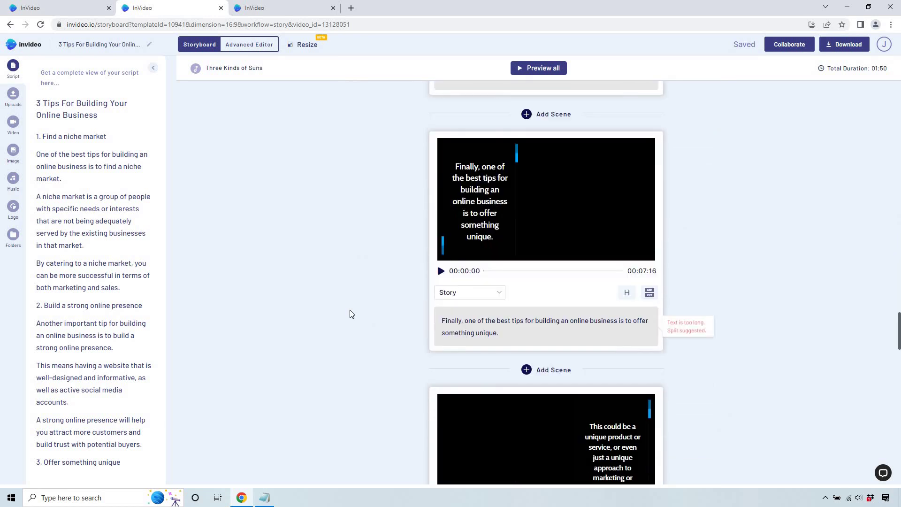
scroll(350, 310, "down", 14)
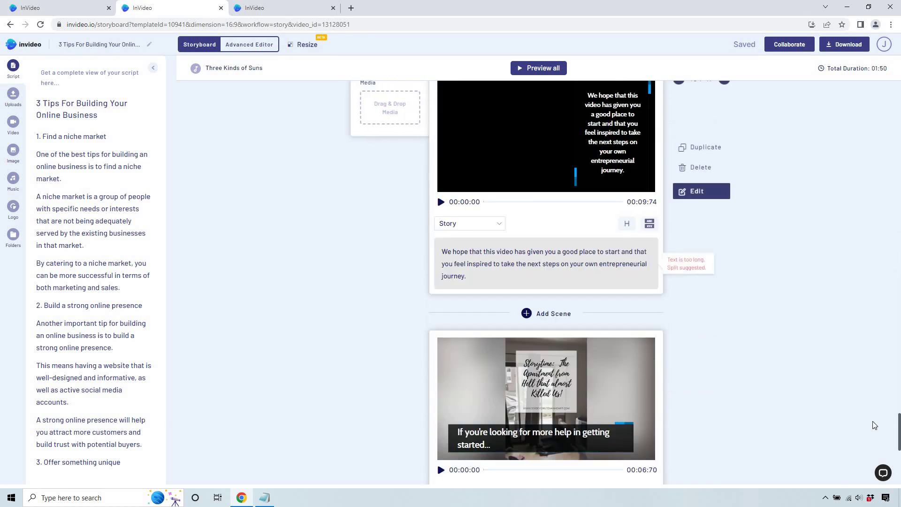
left_click_drag(900, 411, 900, 83)
mouse_move(666, 196)
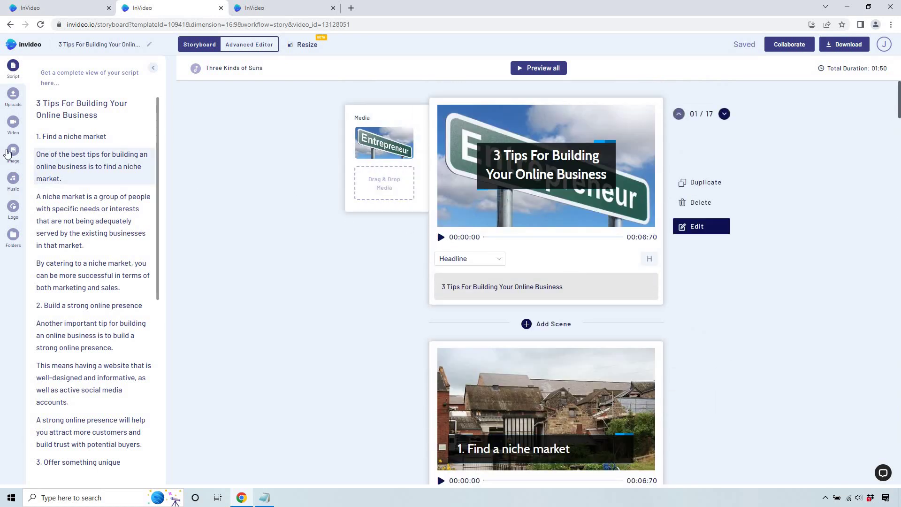
- Replace scene 1's Entrepreneur sign with an iStock 'business' photo of a man with a phone
left_click(13, 150)
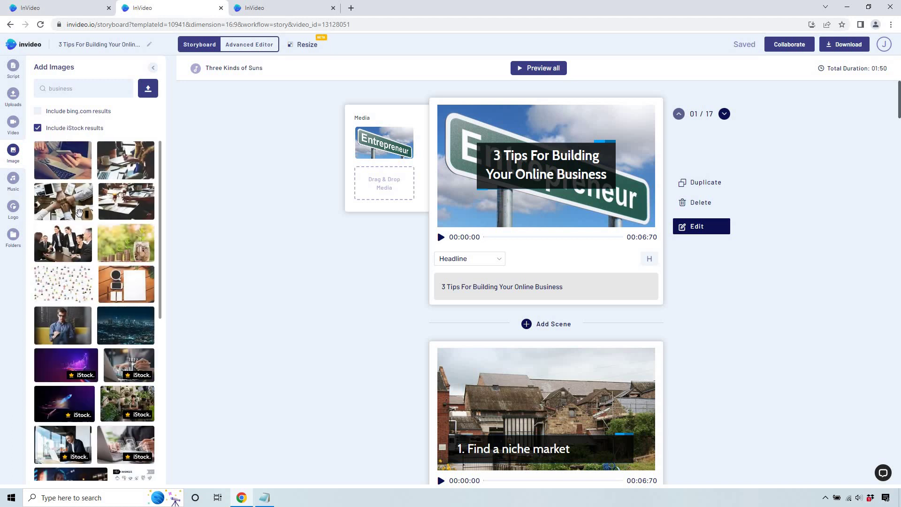
scroll(102, 232, "down", 3)
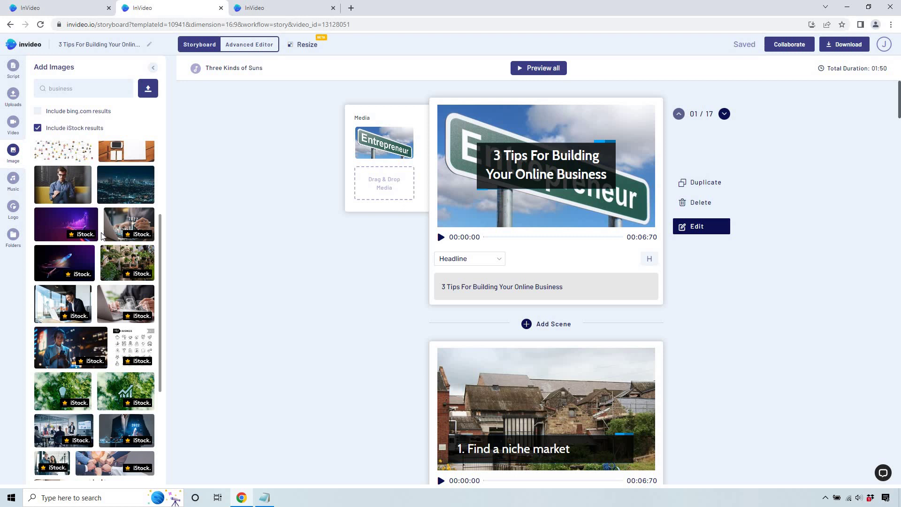
scroll(101, 235, "down", 1)
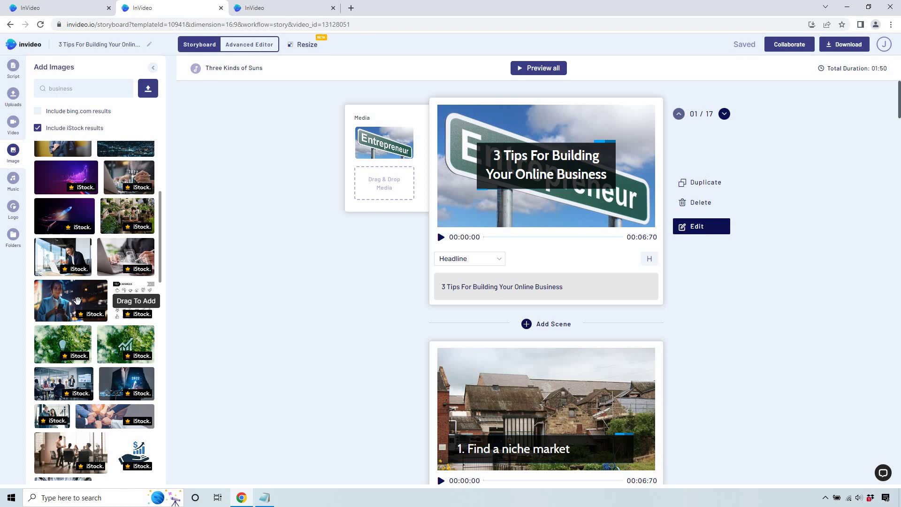
left_click_drag(62, 301, 382, 146)
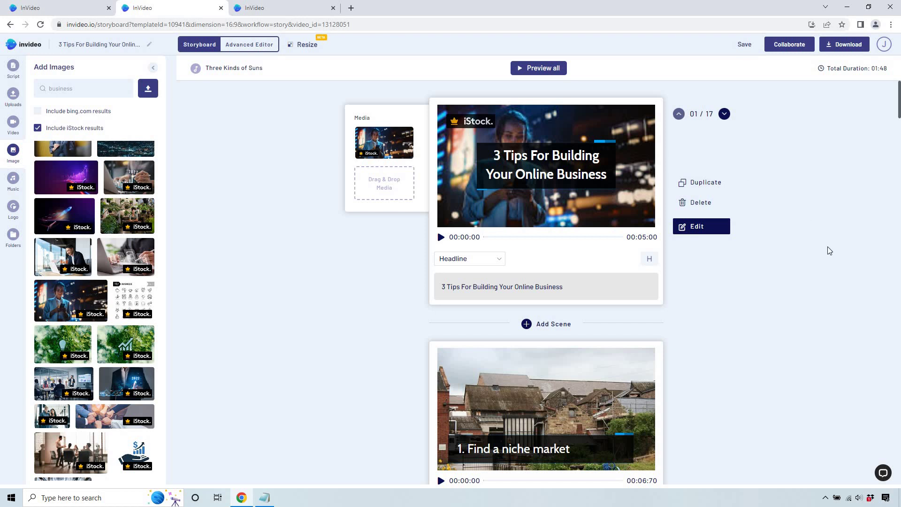
scroll(233, 157, "down", 2)
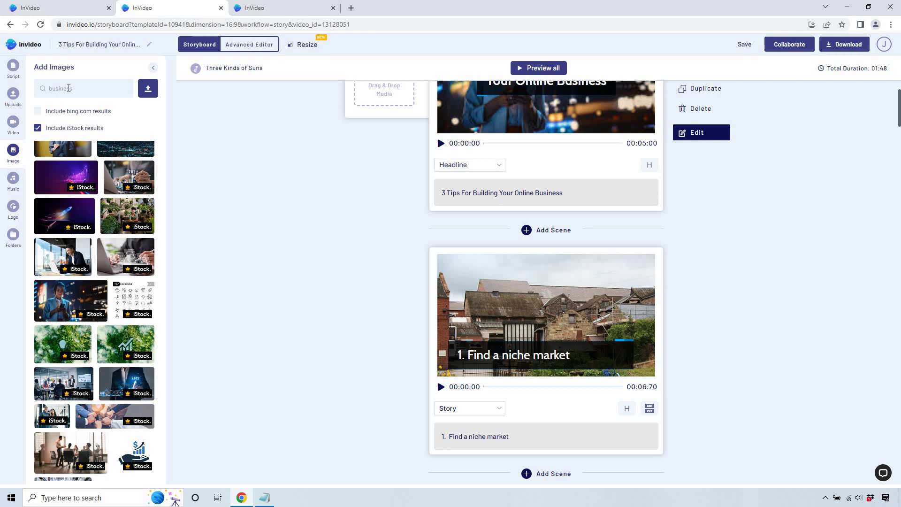
double_click(68, 88)
- Search images for 'niche' and swap scene 2's building photo for a customer-segmentation image
type("n")
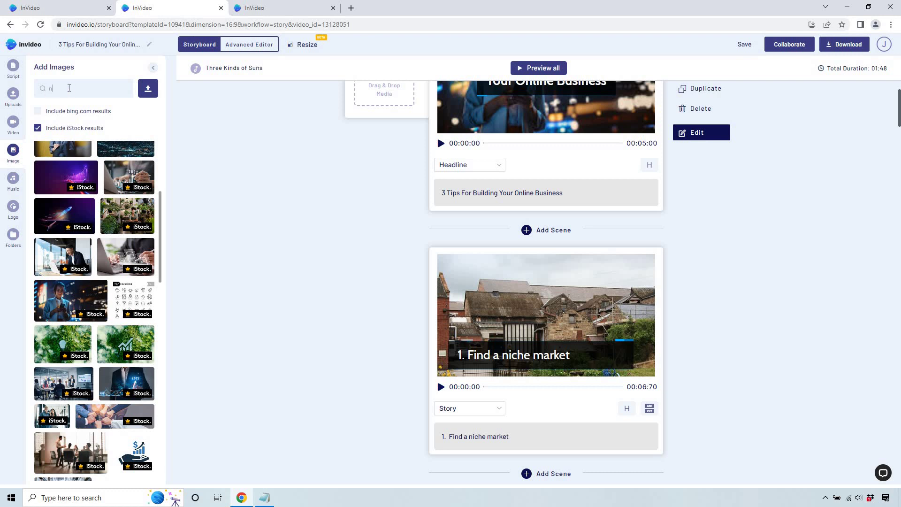
type("iche")
key("Return")
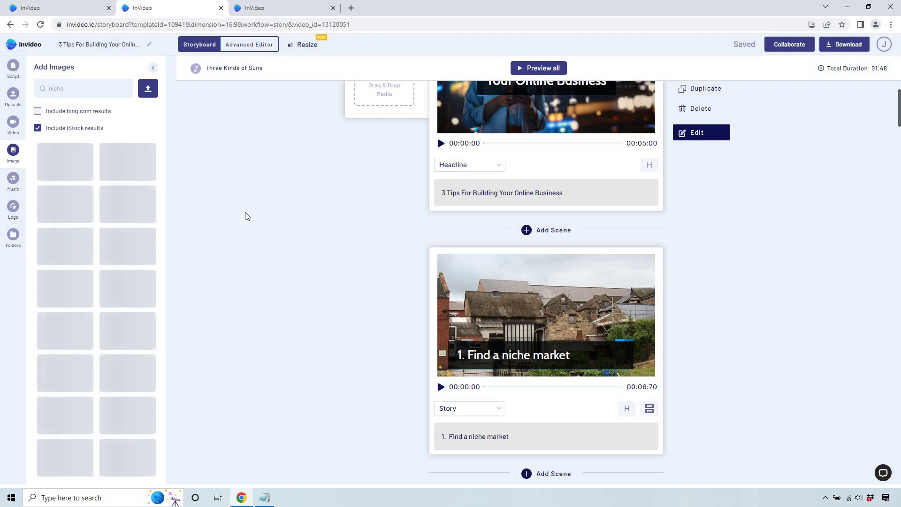
scroll(322, 218, "down", 2)
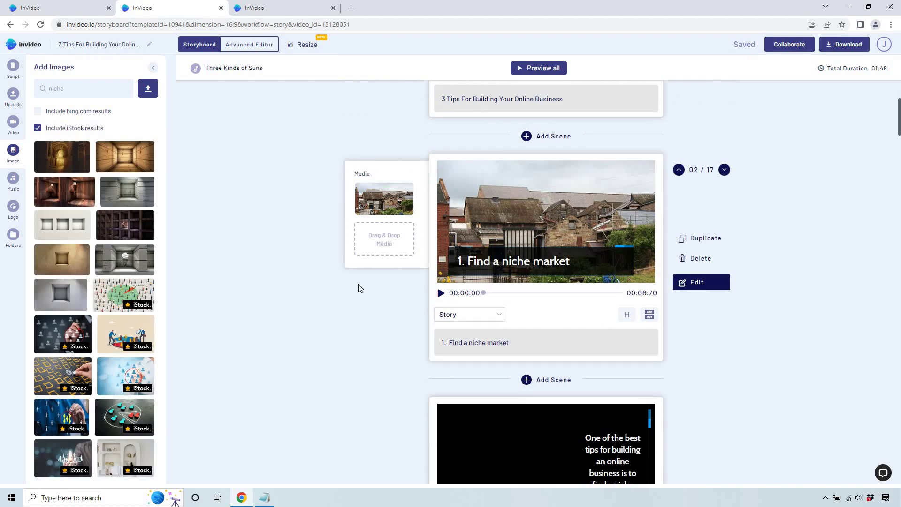
scroll(130, 257, "down", 3)
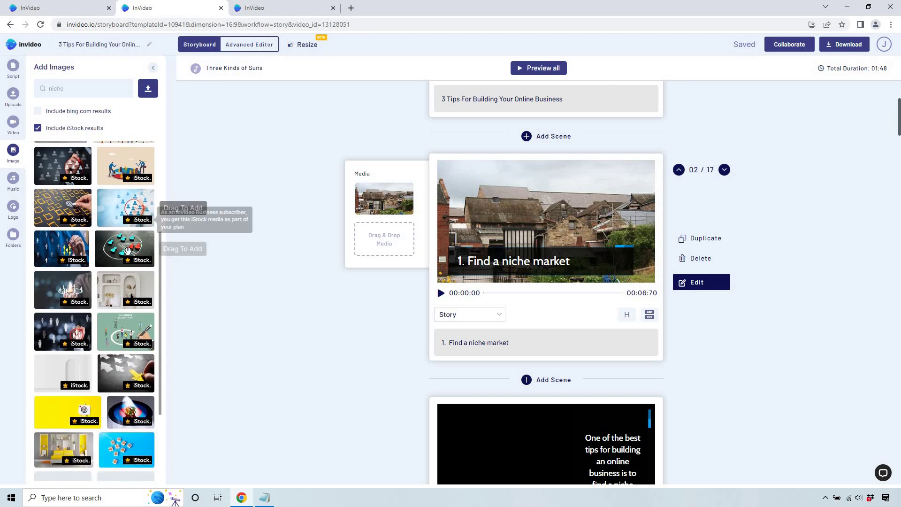
scroll(129, 262, "down", 1)
left_click_drag(126, 308, 384, 198)
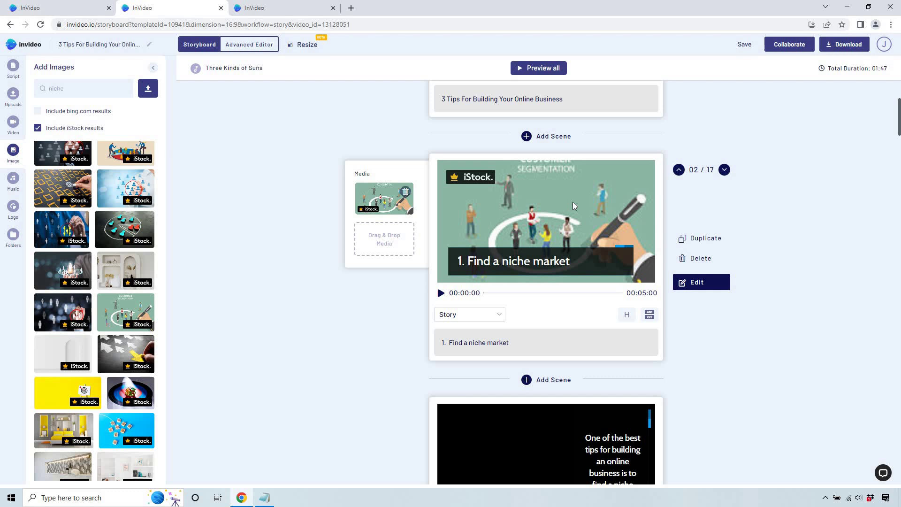
- Add a blue people-network iStock image to scene 3
scroll(784, 203, "down", 3)
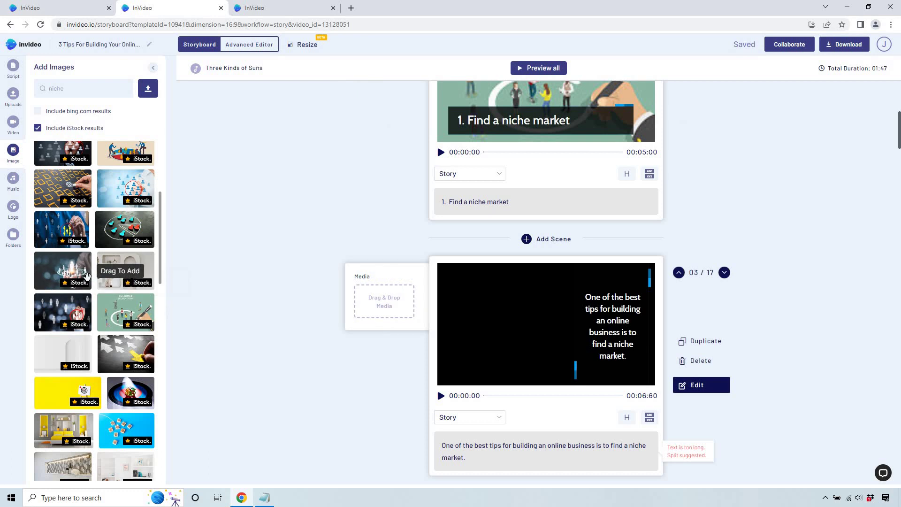
scroll(86, 273, "up", 1)
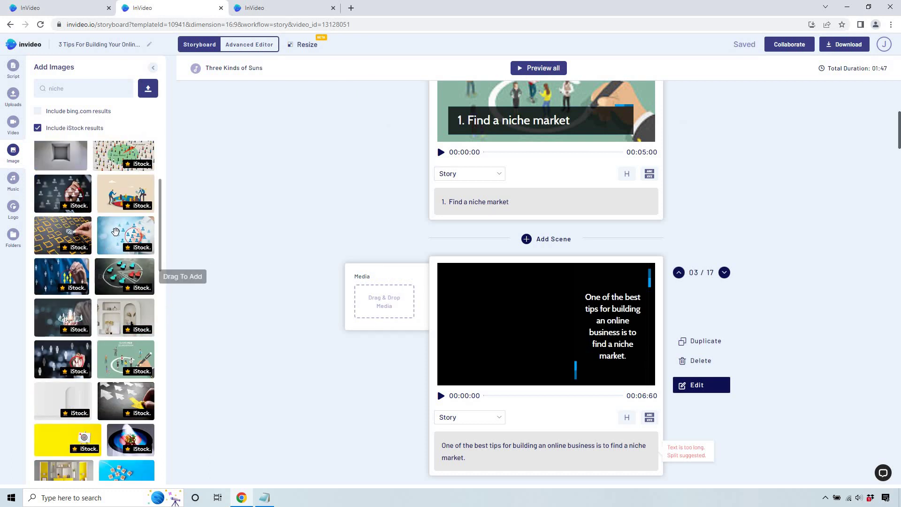
left_click_drag(115, 232, 381, 304)
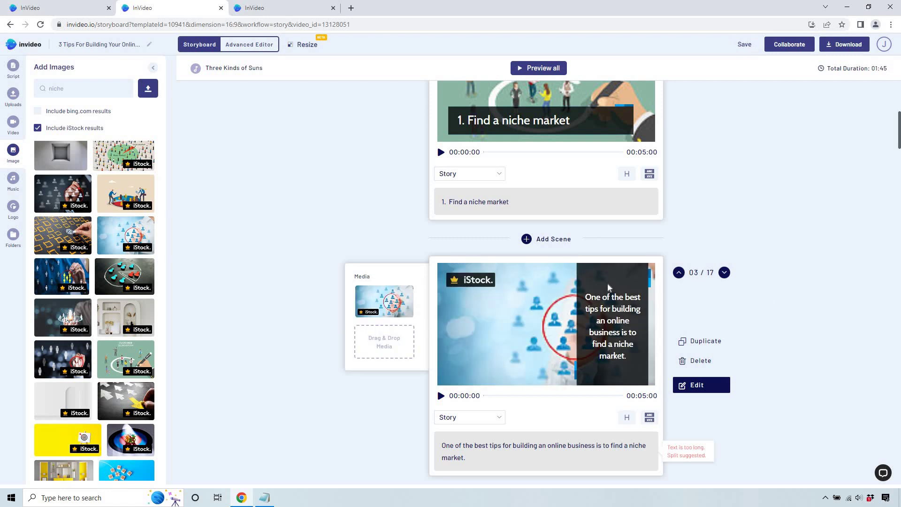
scroll(675, 270, "down", 5)
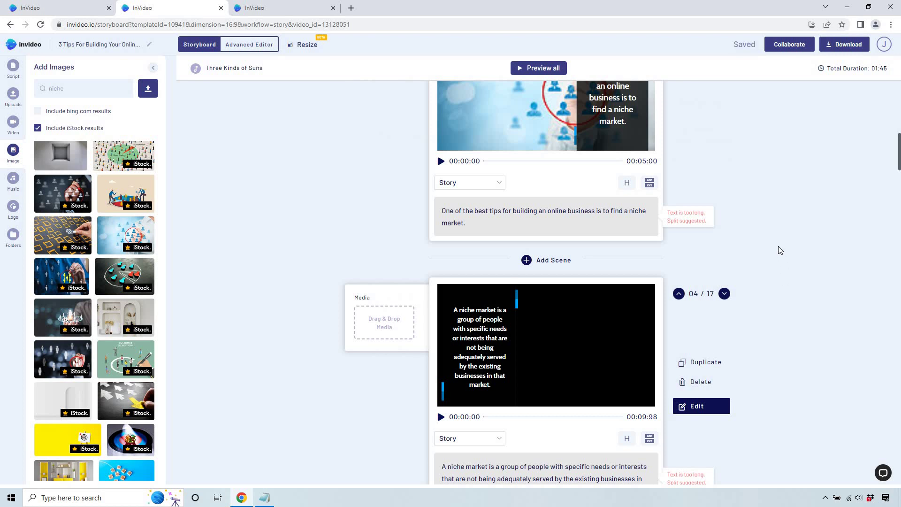
scroll(780, 250, "down", 6)
scroll(780, 251, "down", 7)
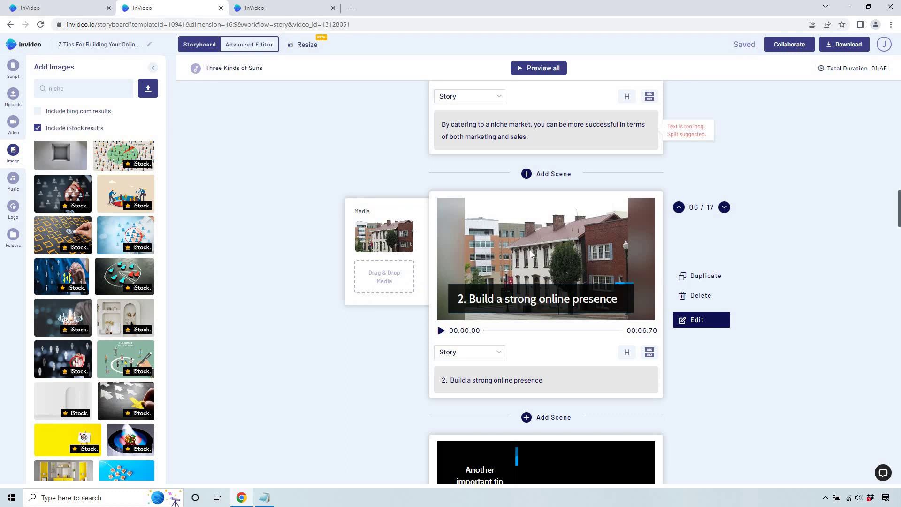
- Search images for 'social media' and place one on scene 6
double_click(77, 88)
type("soc")
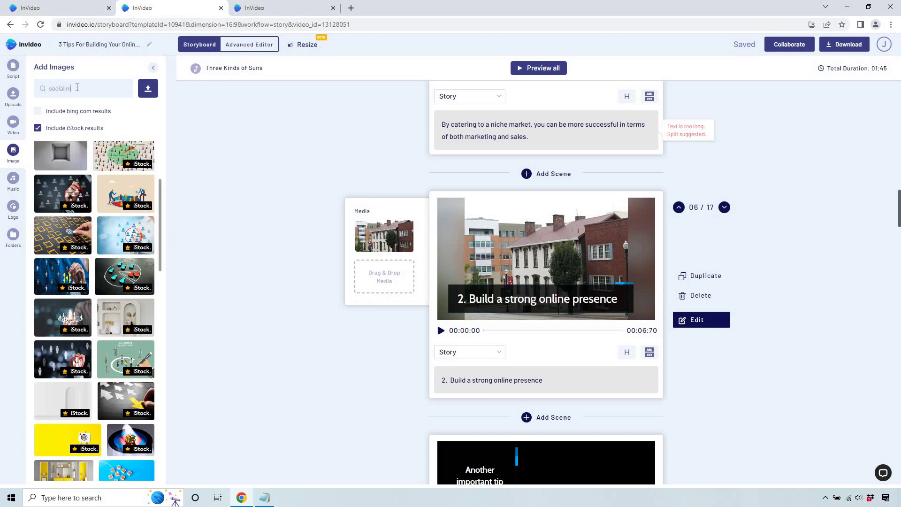
type("ial media")
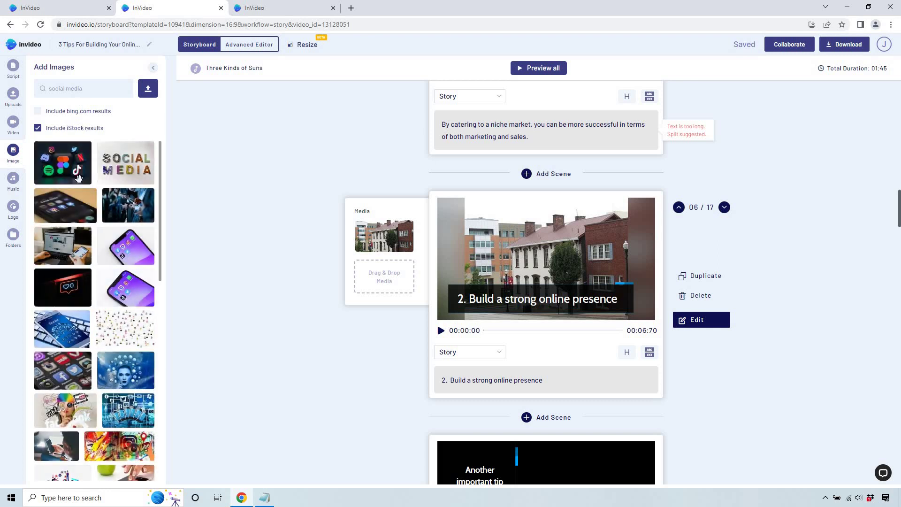
scroll(88, 214, "down", 1)
scroll(87, 214, "down", 2)
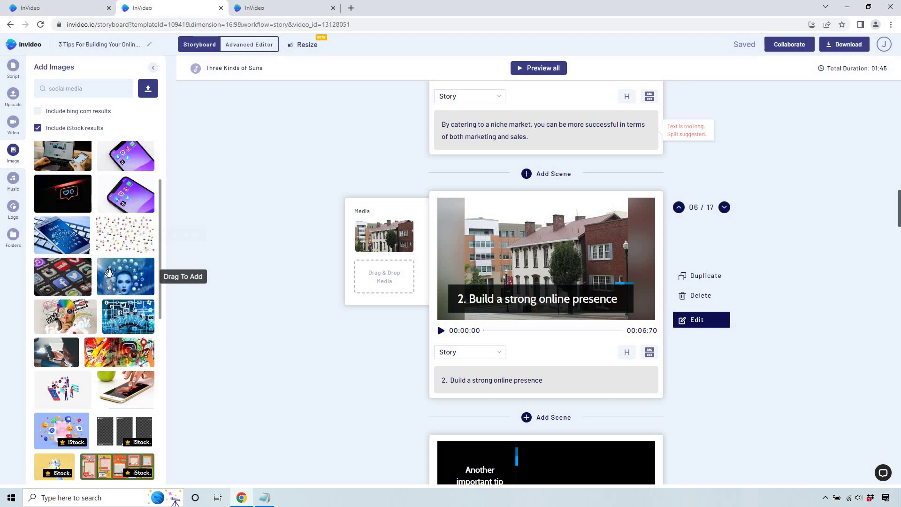
left_click_drag(349, 245, 378, 237)
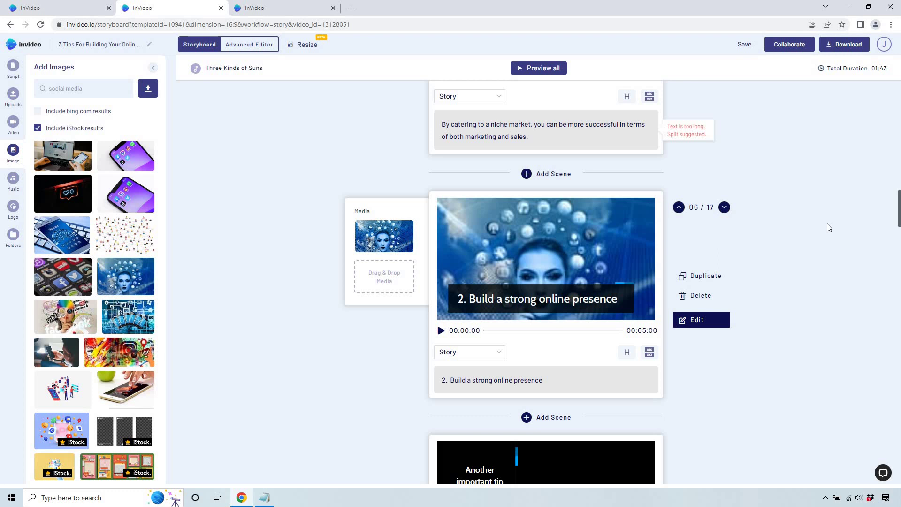
scroll(827, 225, "down", 4)
scroll(823, 222, "down", 7)
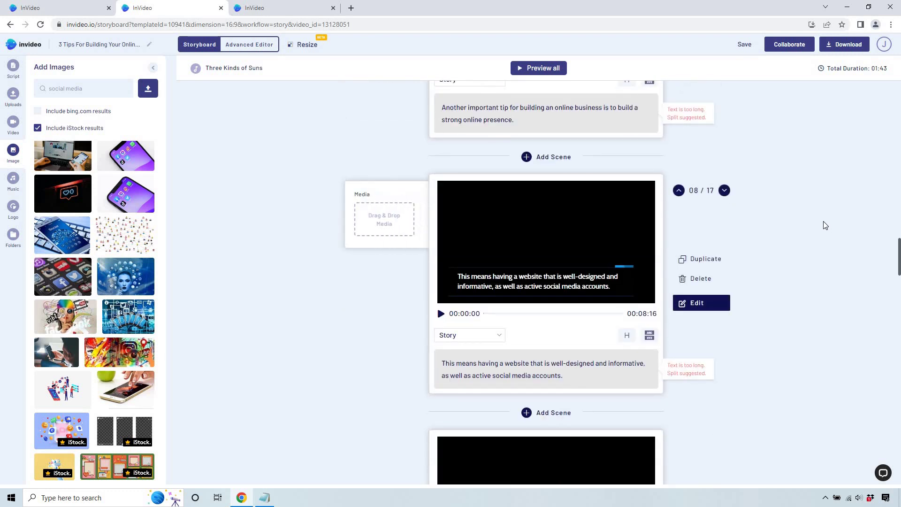
- Search images for 'website' and place the gradient browser image on scene 8
triple_click(107, 85)
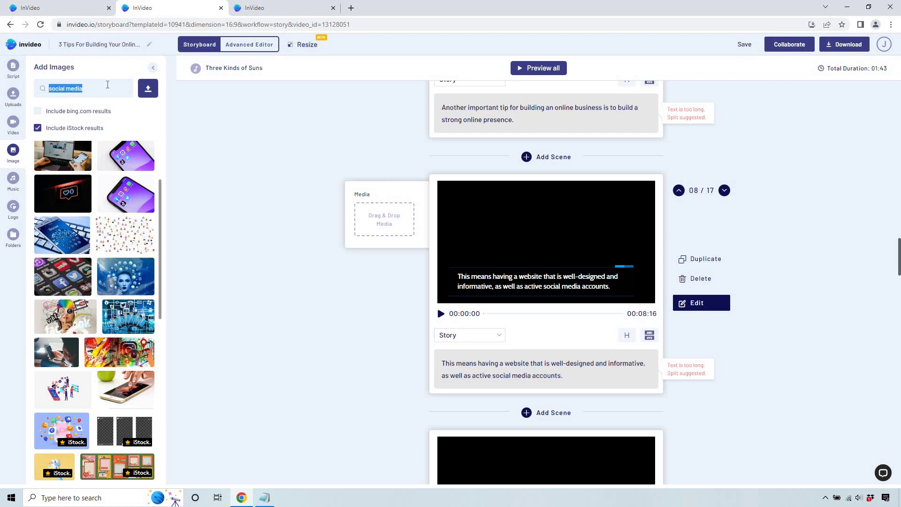
type("website")
scroll(82, 203, "down", 4)
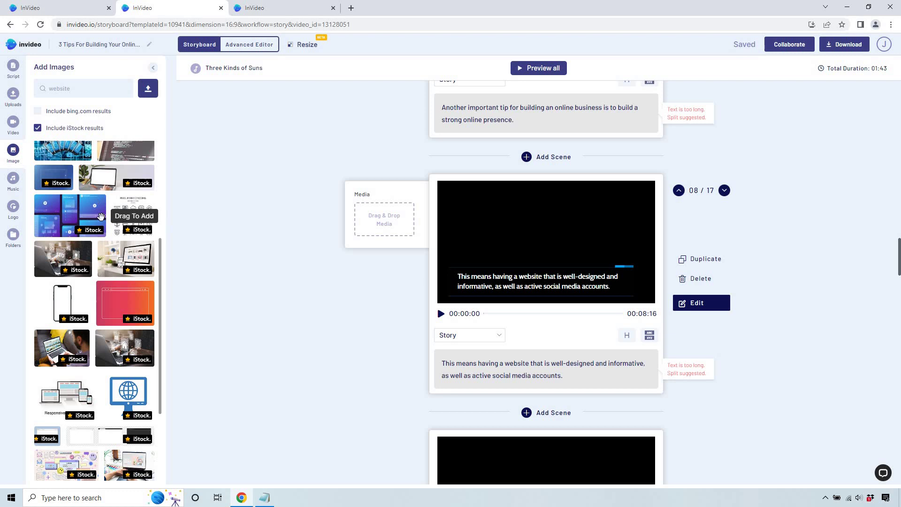
left_click_drag(143, 304, 382, 213)
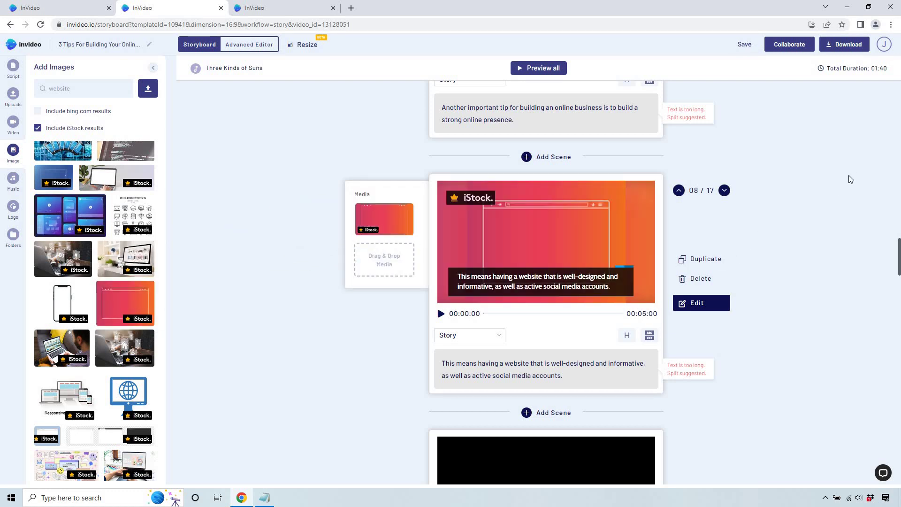
scroll(829, 187, "down", 9)
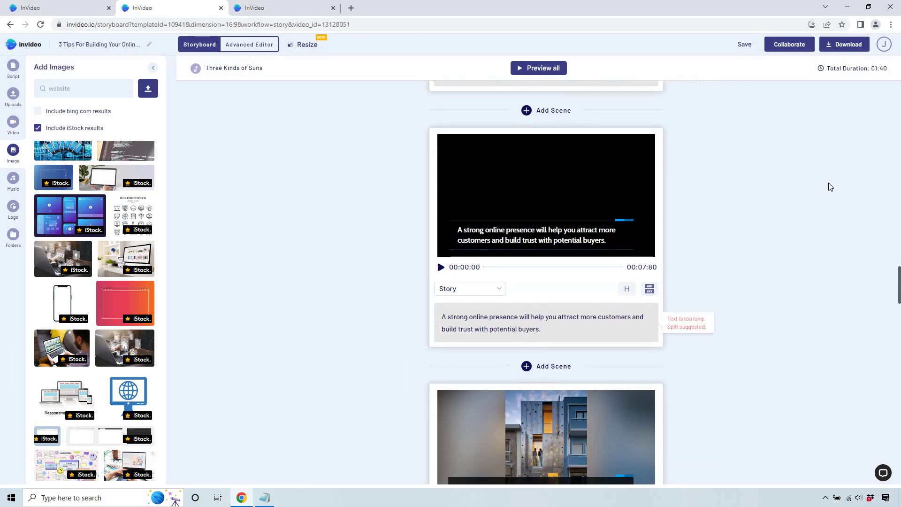
- Search stock videos for 'vacation' and put an aerial marina clip, trimmed to fit, in scene 10
left_click(13, 123)
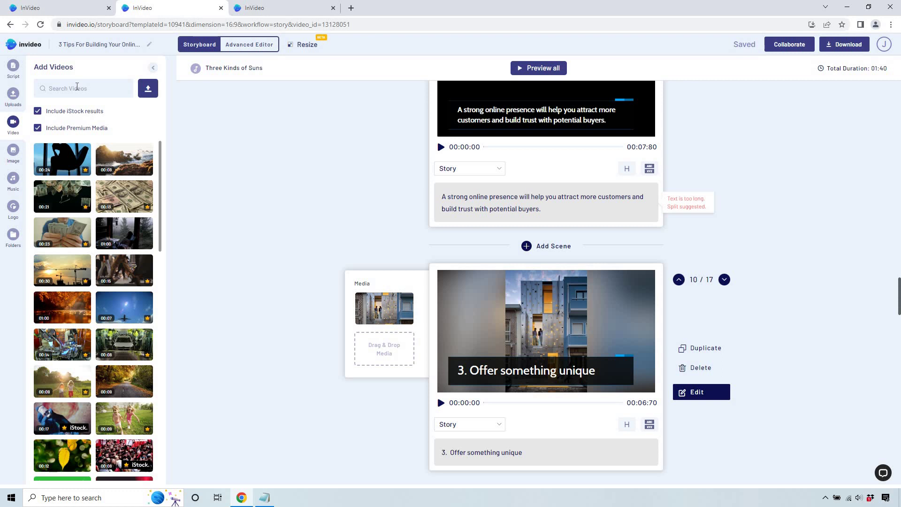
left_click(77, 86)
type("vacation")
key("Return")
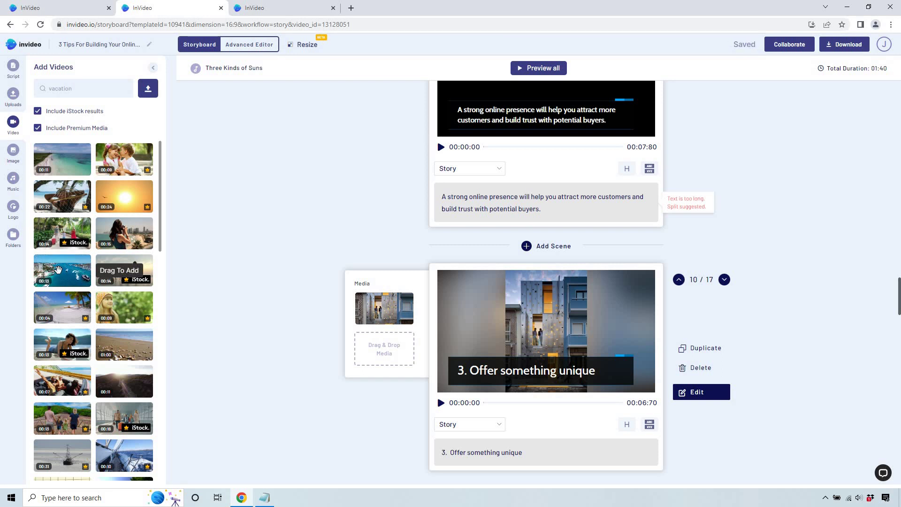
left_click_drag(58, 269, 384, 307)
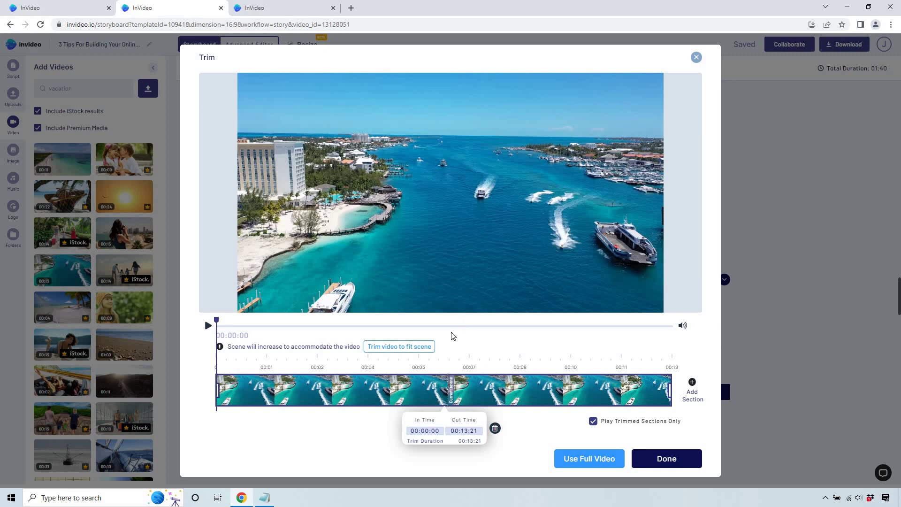
left_click(403, 347)
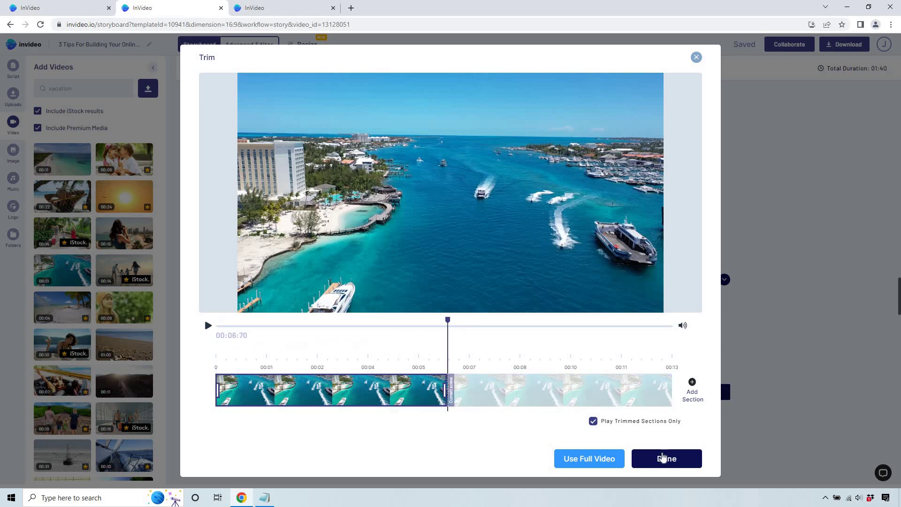
left_click(669, 455)
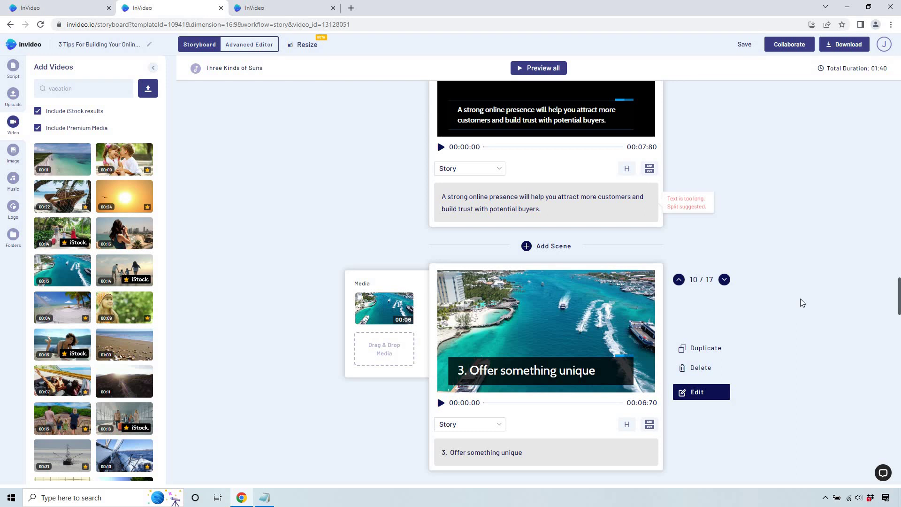
- Put a surfer clip in scene 11, trimmed to fit the scene
scroll(801, 298, "down", 5)
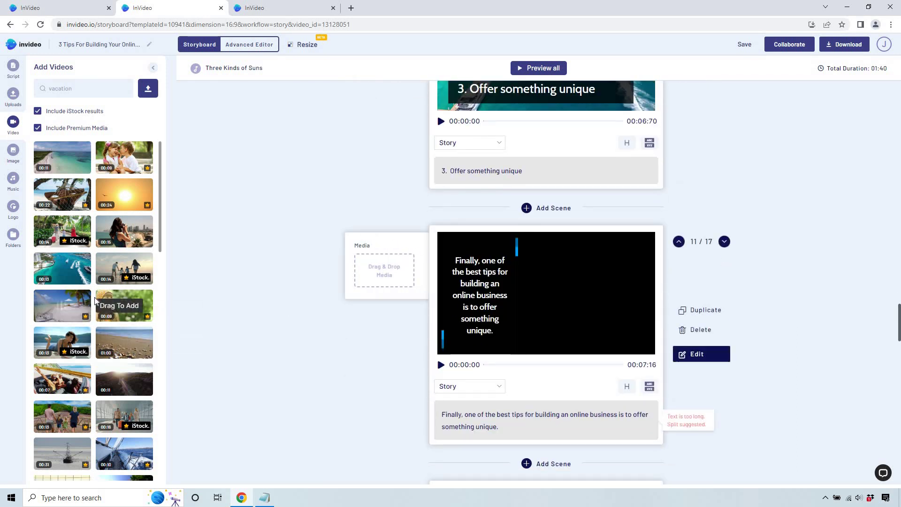
scroll(101, 329, "down", 4)
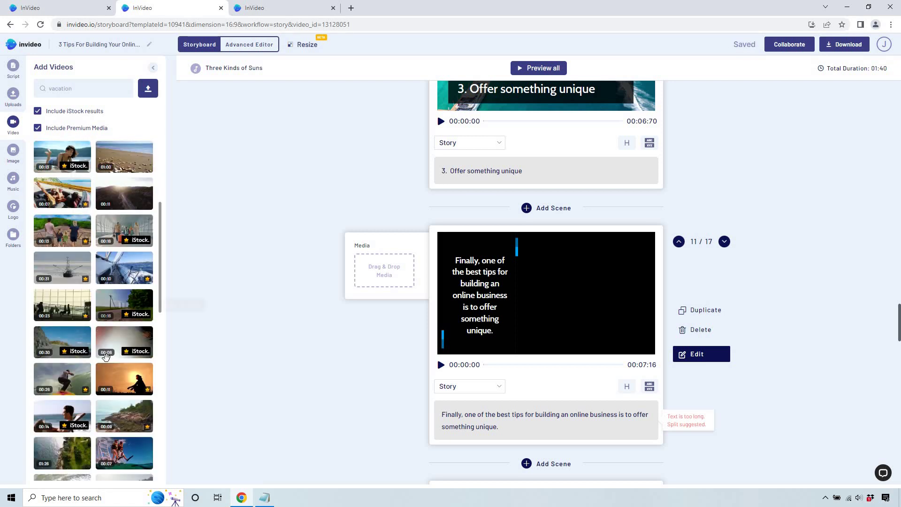
left_click_drag(66, 377, 392, 267)
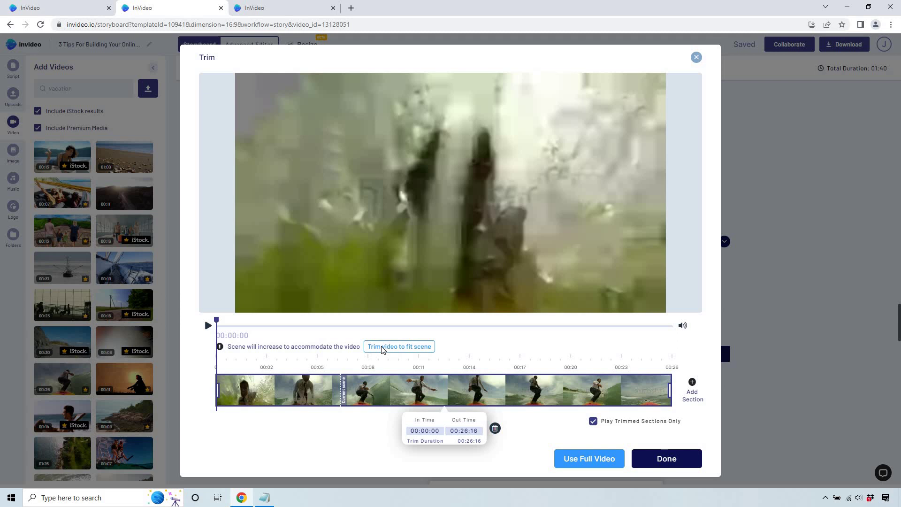
left_click(383, 347)
left_click(685, 458)
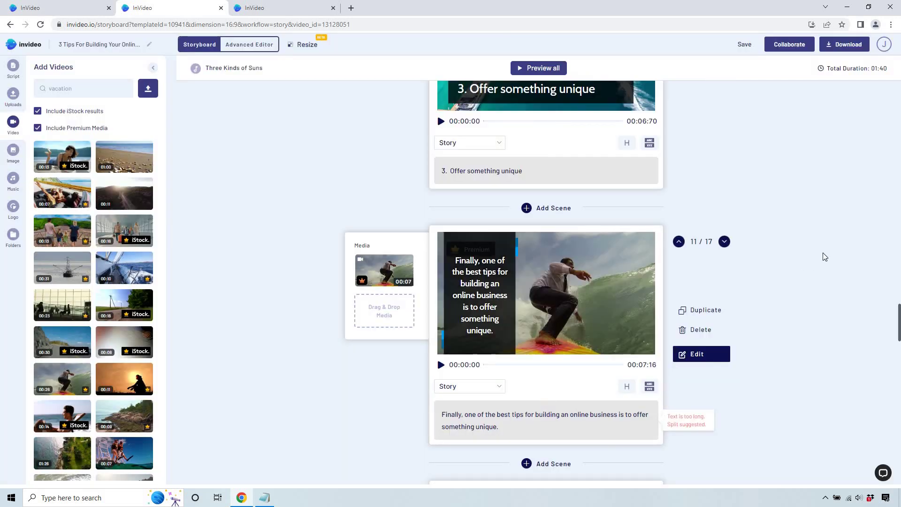
scroll(820, 255, "down", 10)
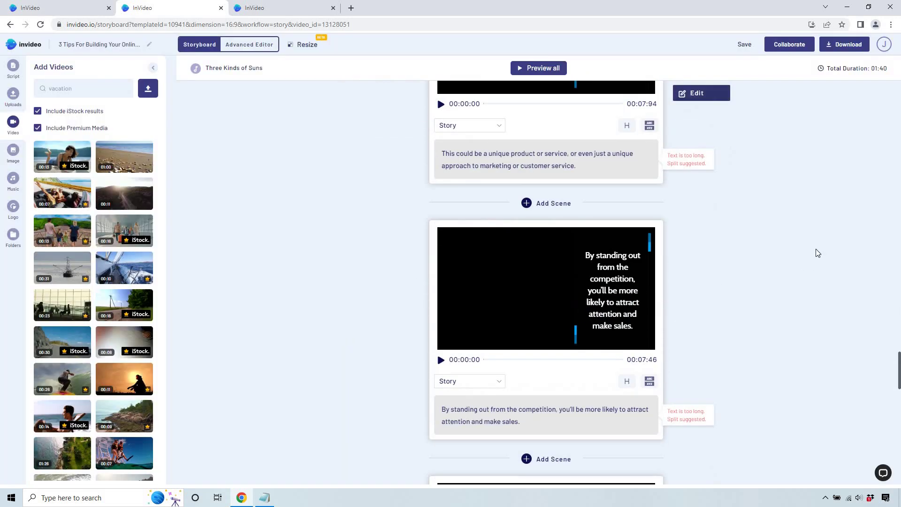
scroll(818, 252, "down", 4)
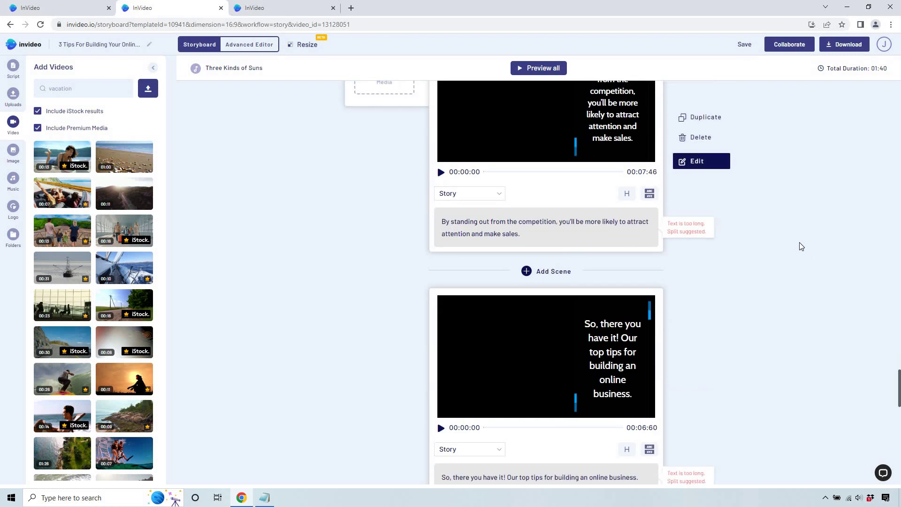
scroll(799, 242, "down", 7)
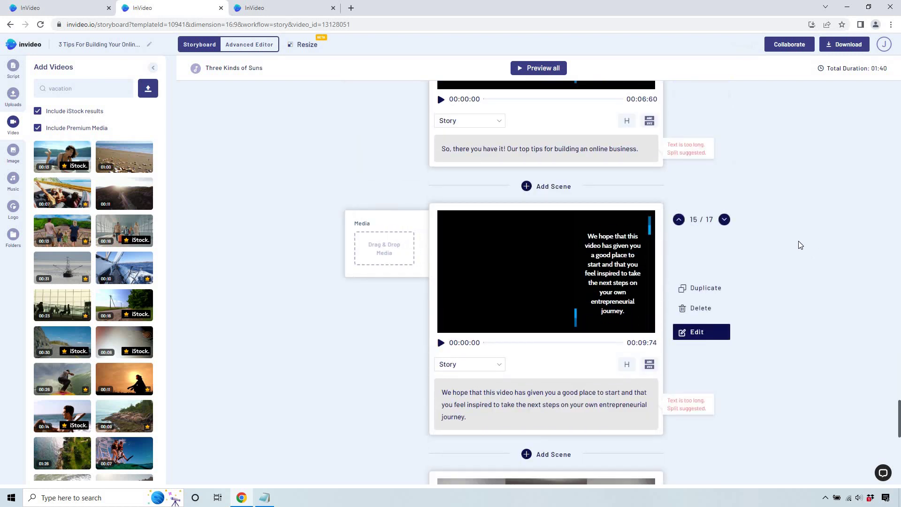
- Split scene 15's closing sentence into two text blocks after 'start'
left_click(582, 393)
left_click(620, 391)
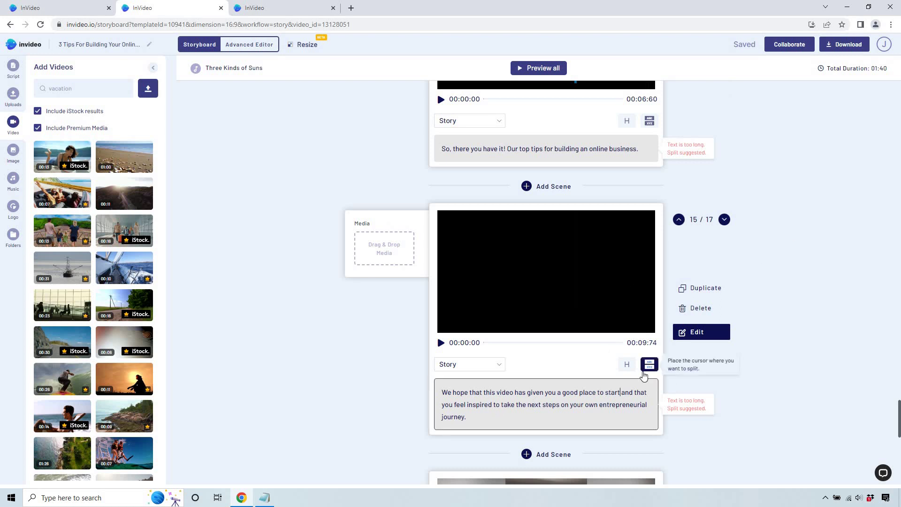
left_click(643, 374)
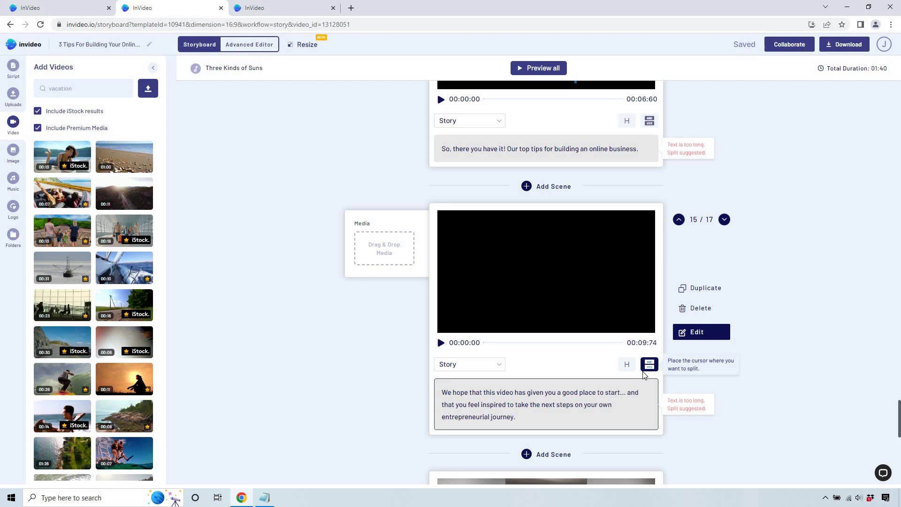
left_click(649, 364)
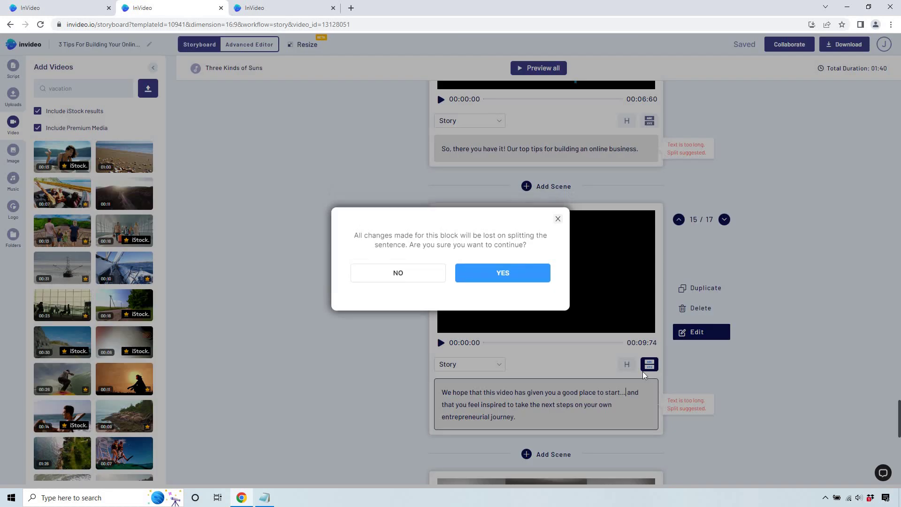
left_click(482, 277)
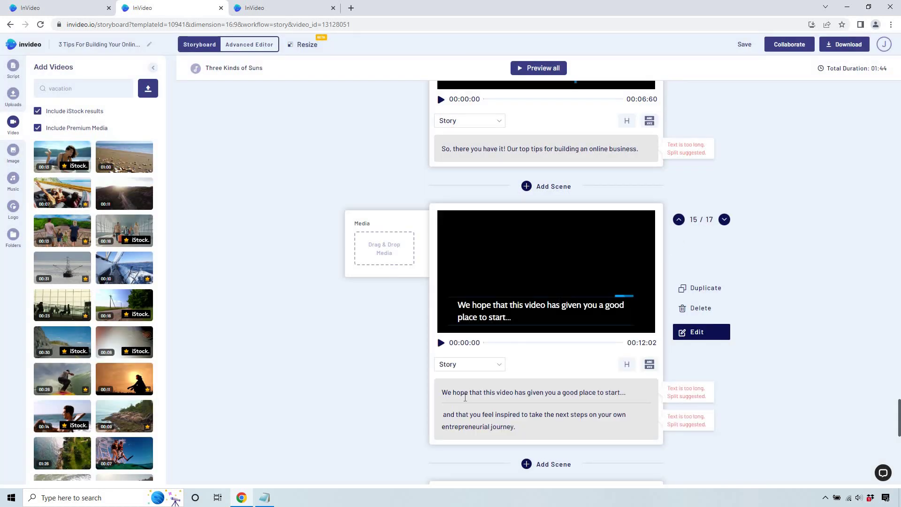
- Capitalize the second block so it begins 'And that you feel inspired…'
left_click(451, 423)
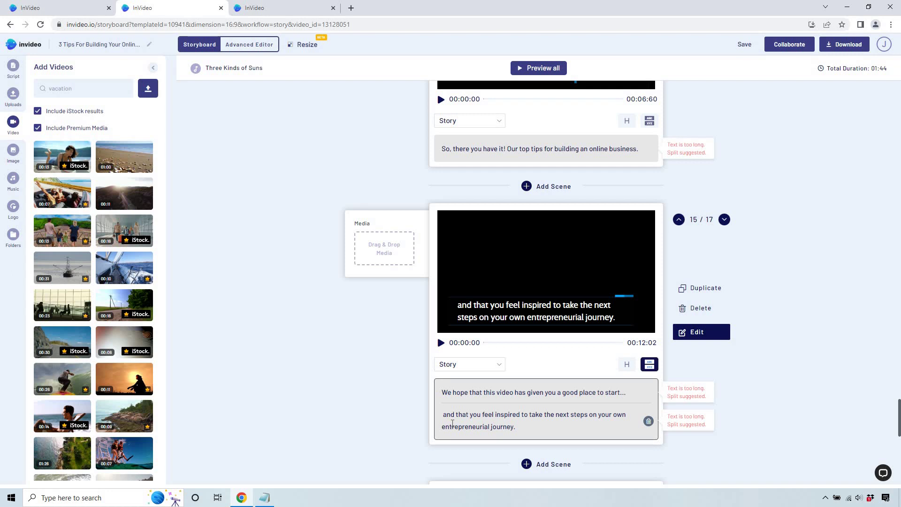
key("BackSpace")
key("BackSpace")
type("A")
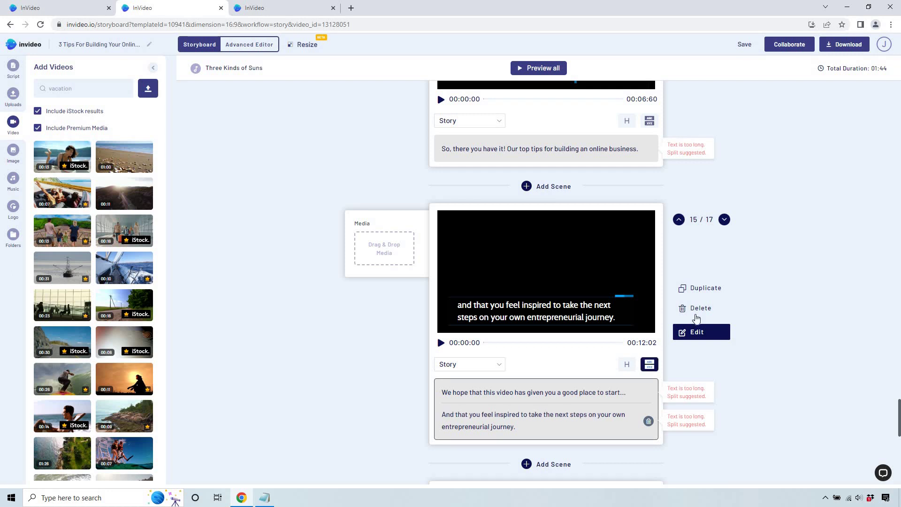
scroll(852, 282, "down", 5)
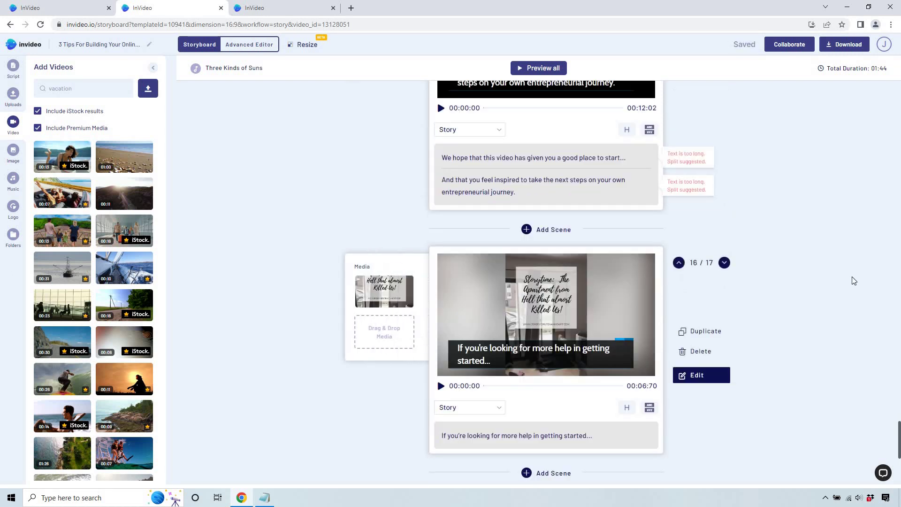
scroll(853, 278, "down", 5)
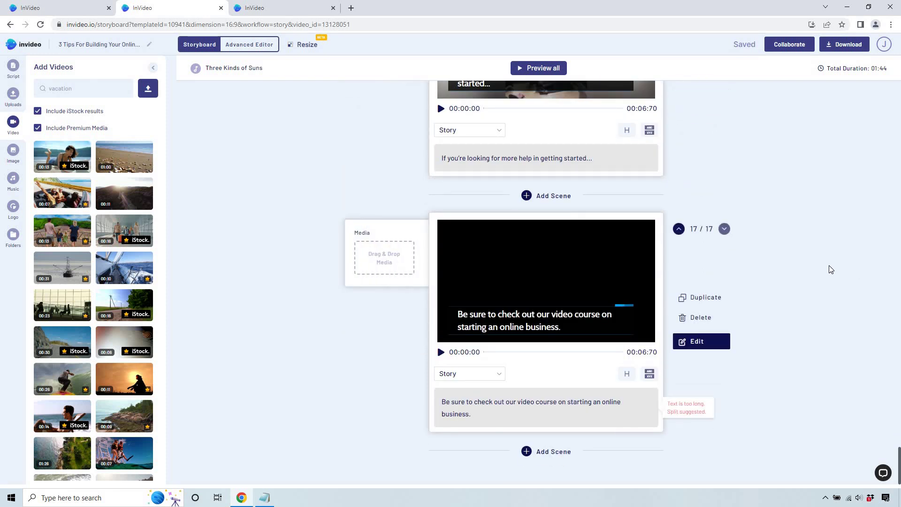
scroll(887, 422, "up", 5)
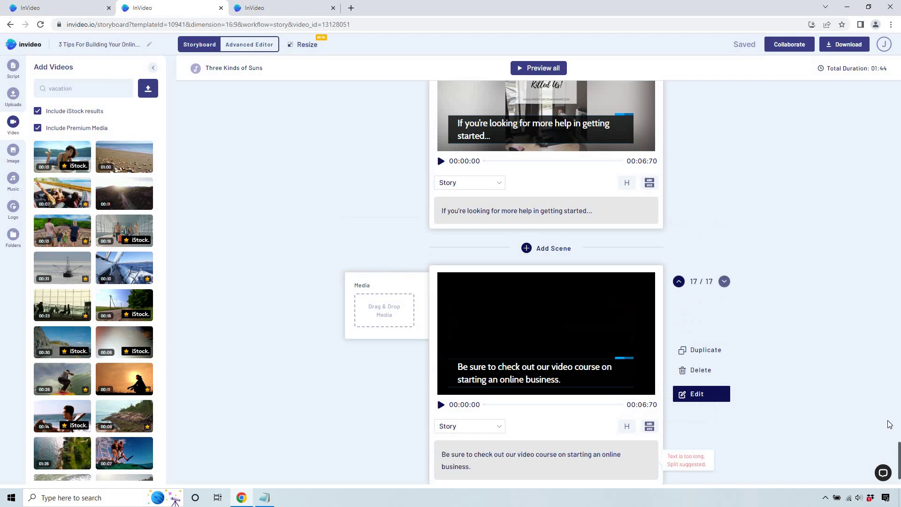
left_click_drag(899, 443, 899, 89)
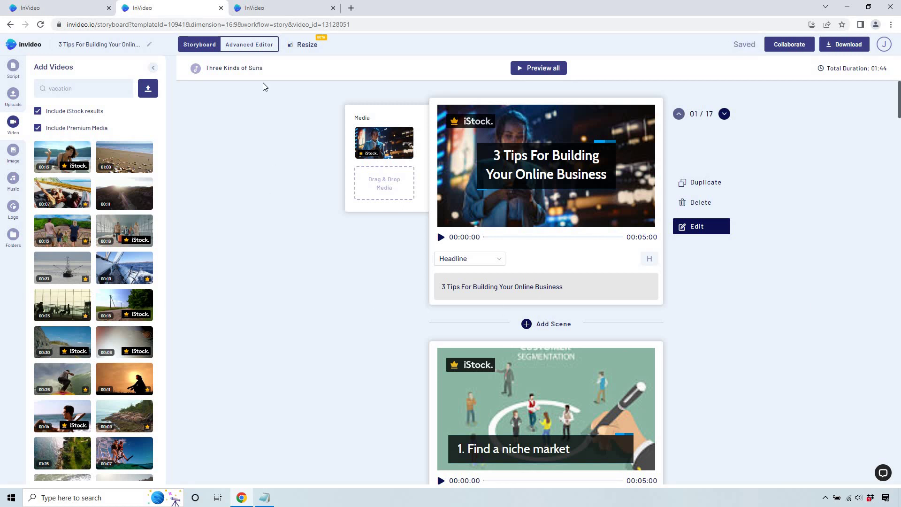
- Open the project in the Advanced Editor and delete its background music track
left_click(257, 48)
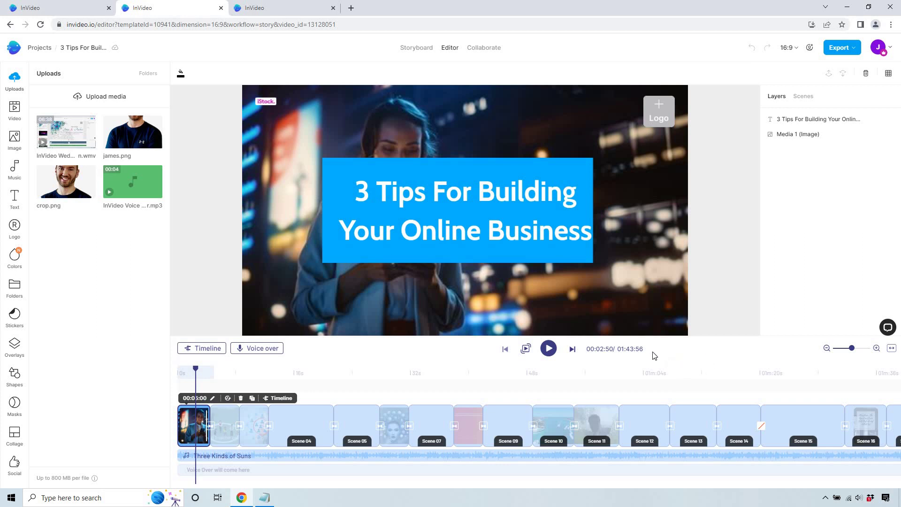
left_click(474, 456)
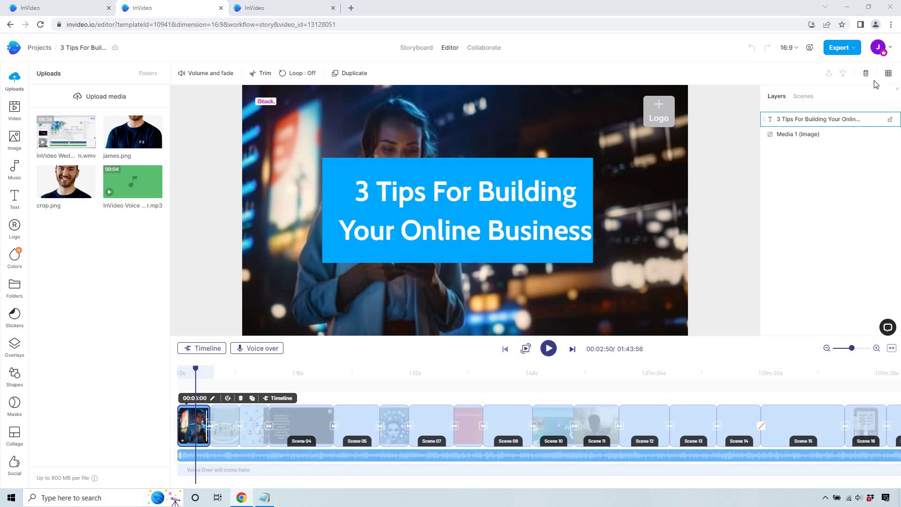
key("Delete")
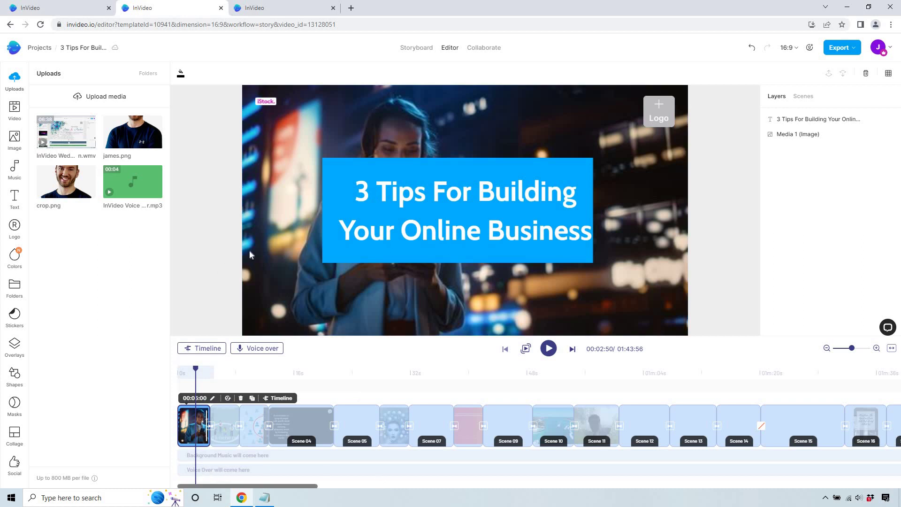
left_click(272, 352)
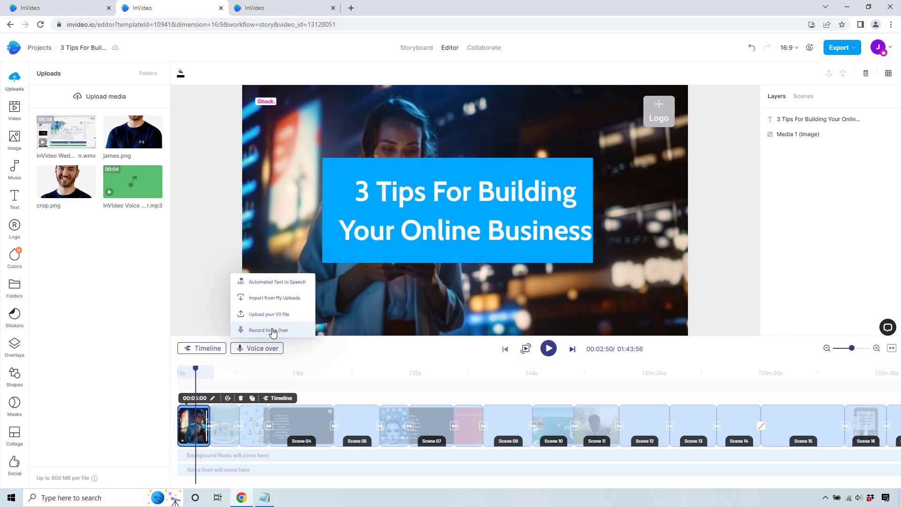
- Generate a US English text-to-speech voiceover of the title in the Matthew voice and move it to the timeline start
left_click(277, 282)
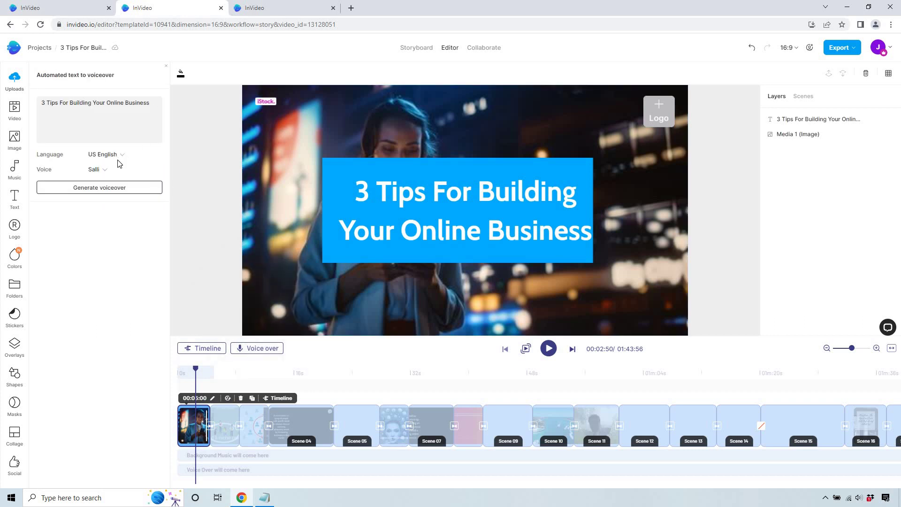
left_click(118, 170)
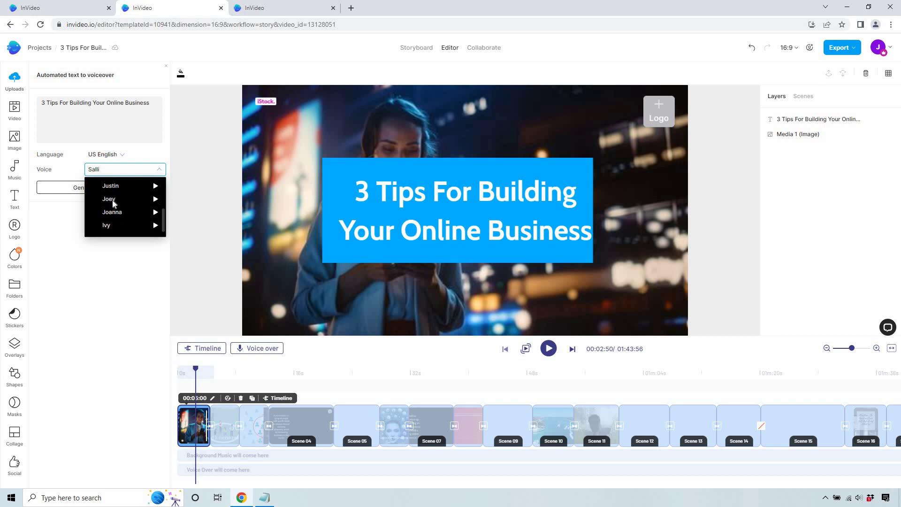
left_click(114, 202)
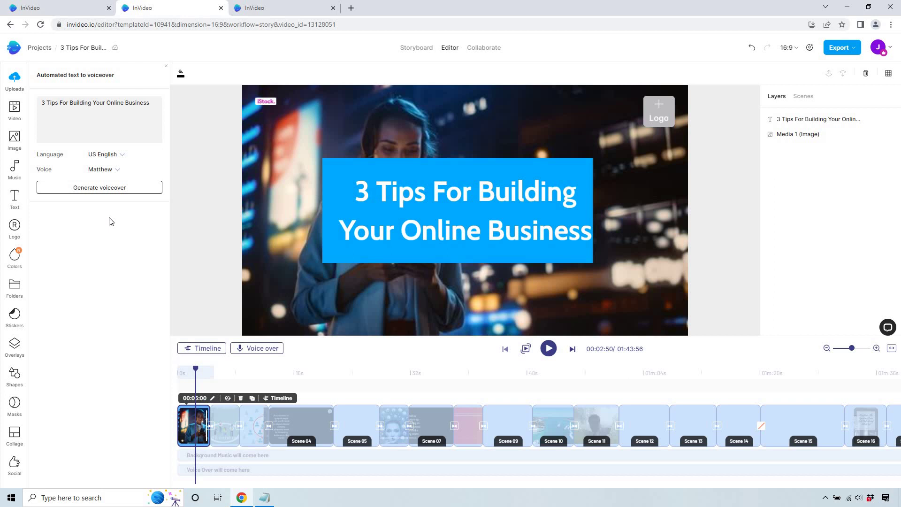
left_click(108, 189)
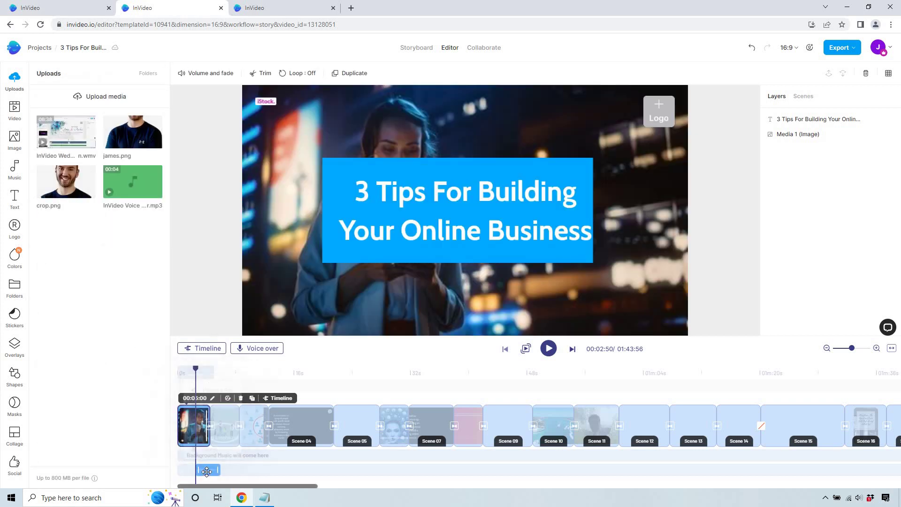
left_click_drag(207, 471, 192, 470)
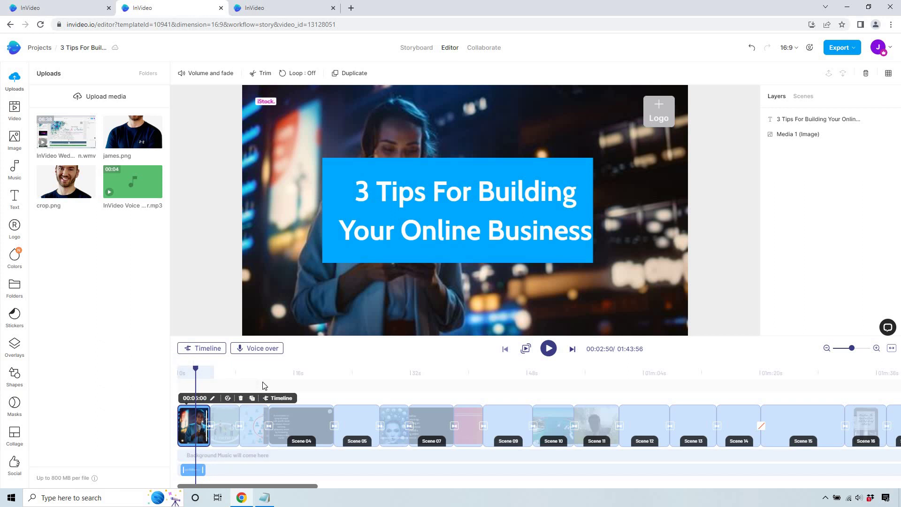
- Remove the logo placeholder from all scenes, then play the video from about 30 seconds
left_click(211, 426)
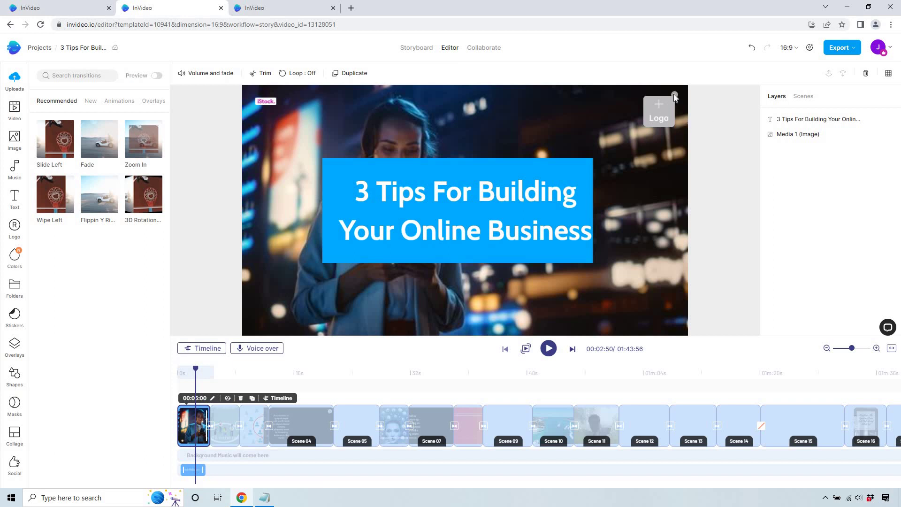
left_click(674, 94)
left_click(516, 287)
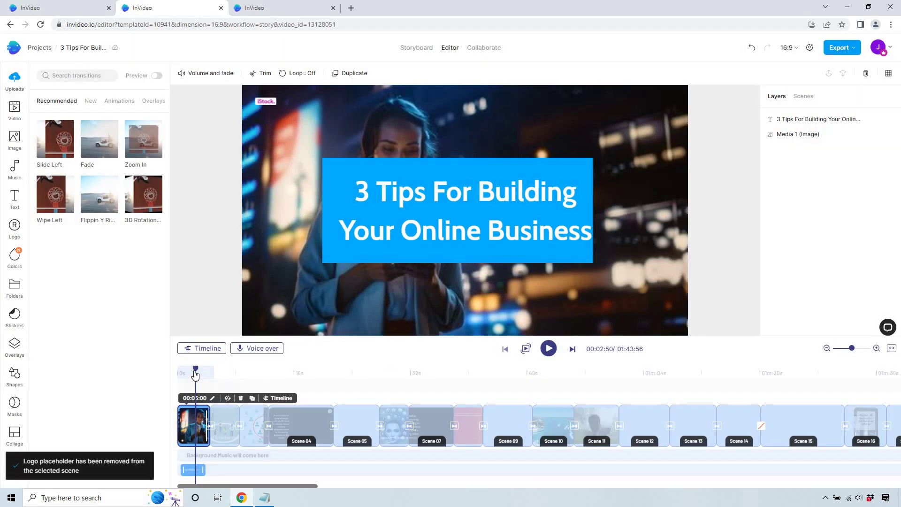
left_click_drag(196, 371, 526, 384)
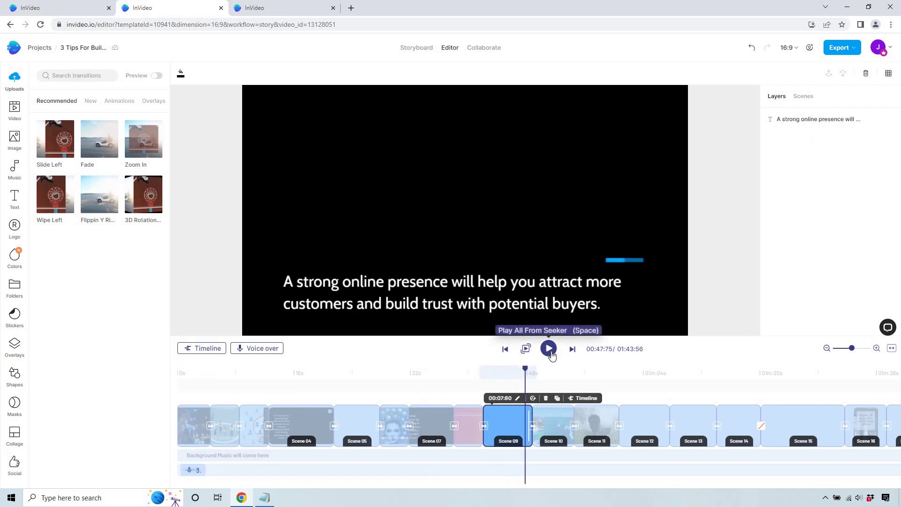
key("space")
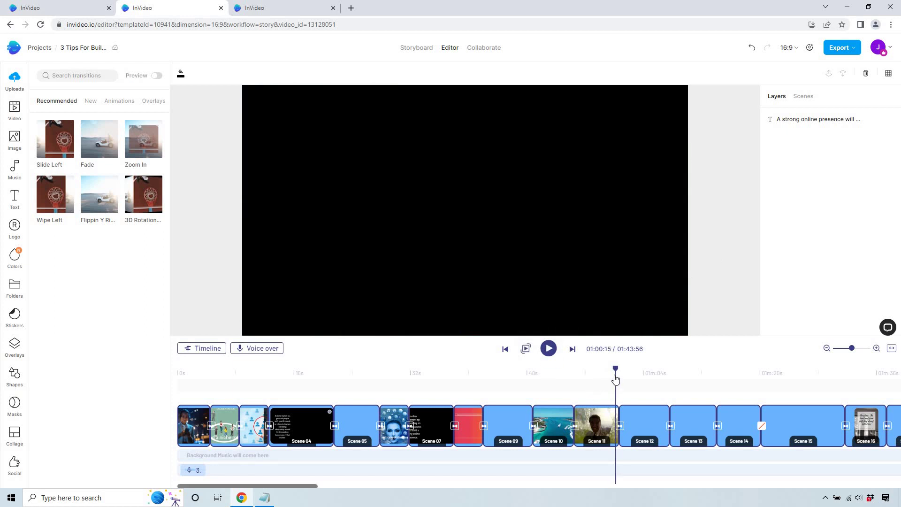
- Rewind the playhead slightly to replay the surfing scene
left_click_drag(604, 371, 599, 371)
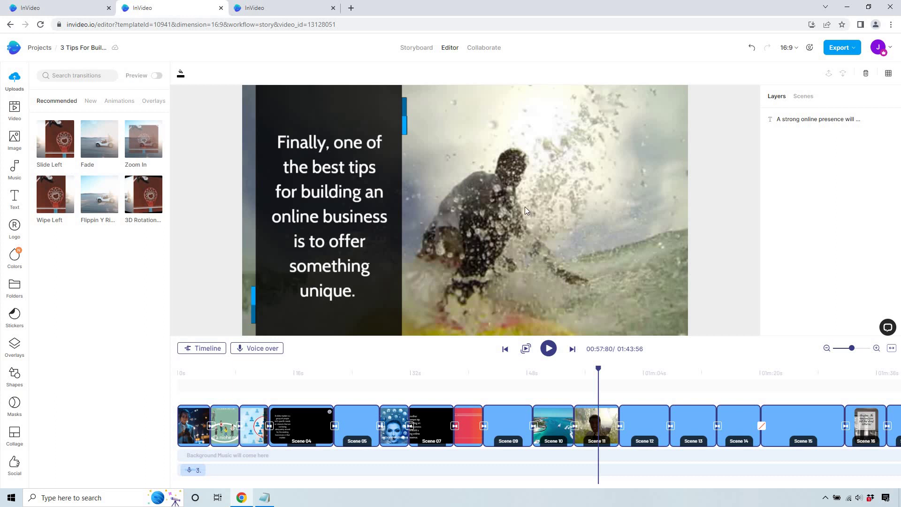
left_click(302, 7)
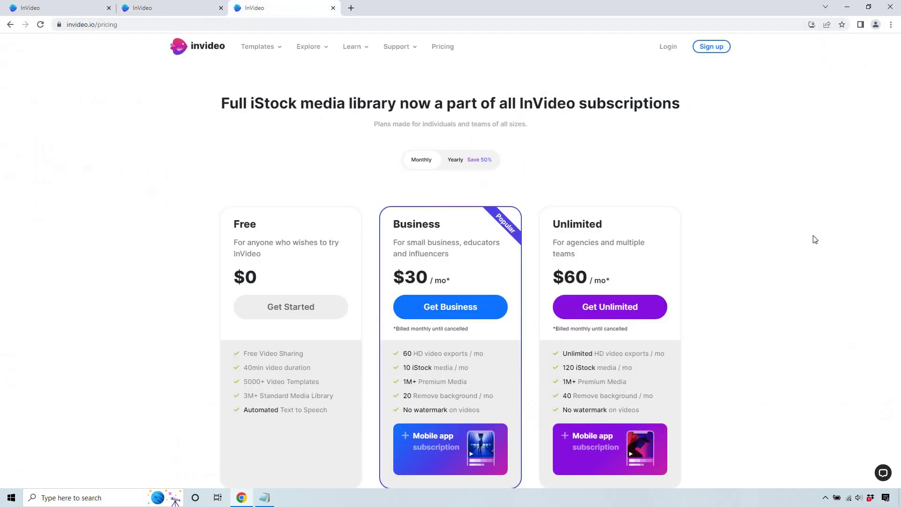
scroll(815, 239, "down", 1)
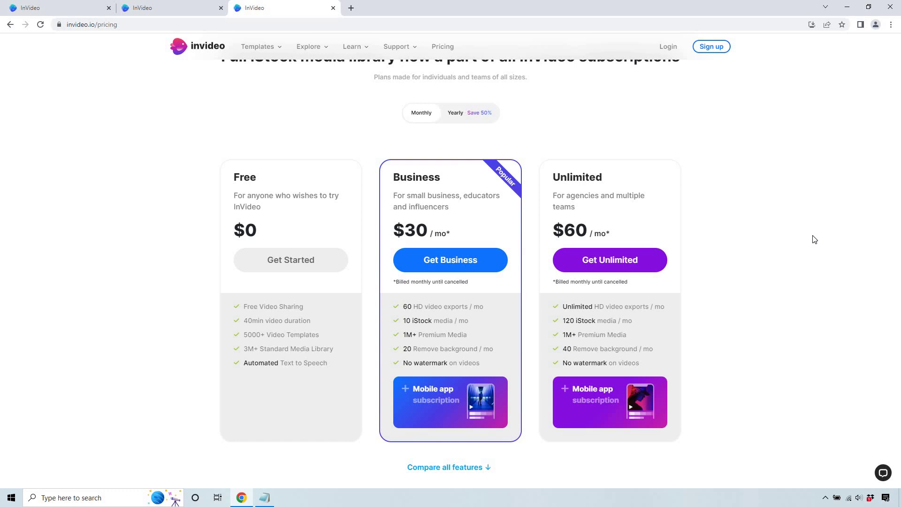
scroll(810, 202, "down", 1)
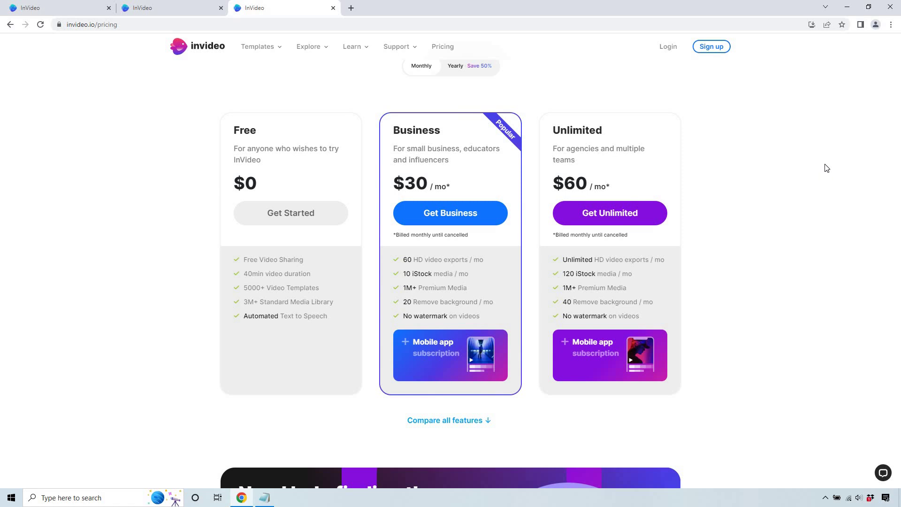
scroll(827, 168, "down", 15)
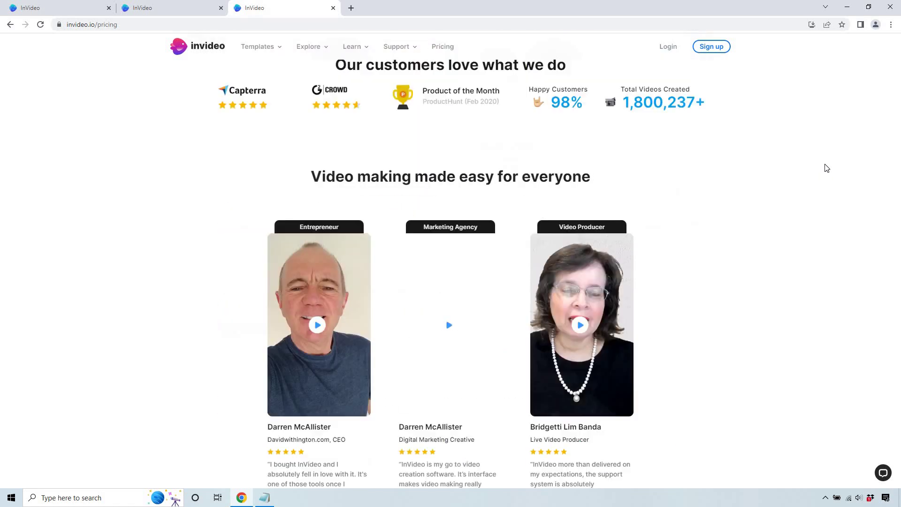
scroll(827, 168, "down", 10)
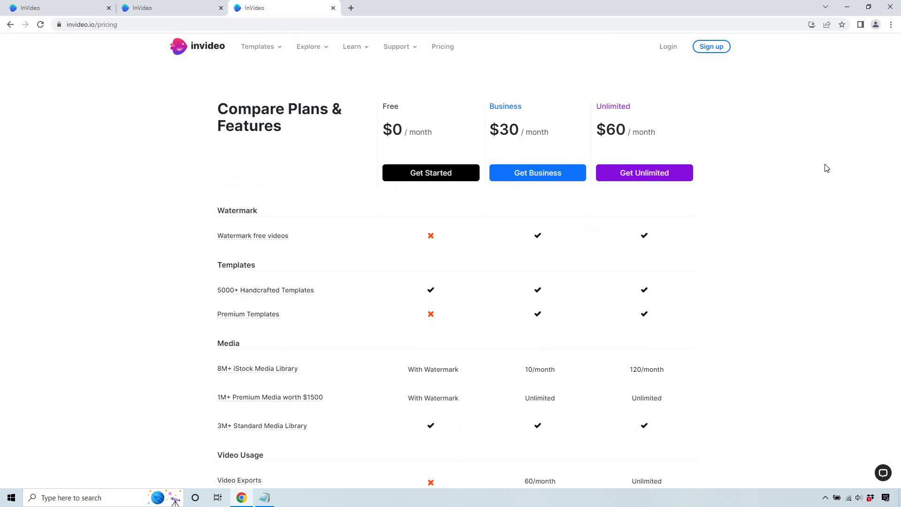
scroll(826, 191, "up", 3)
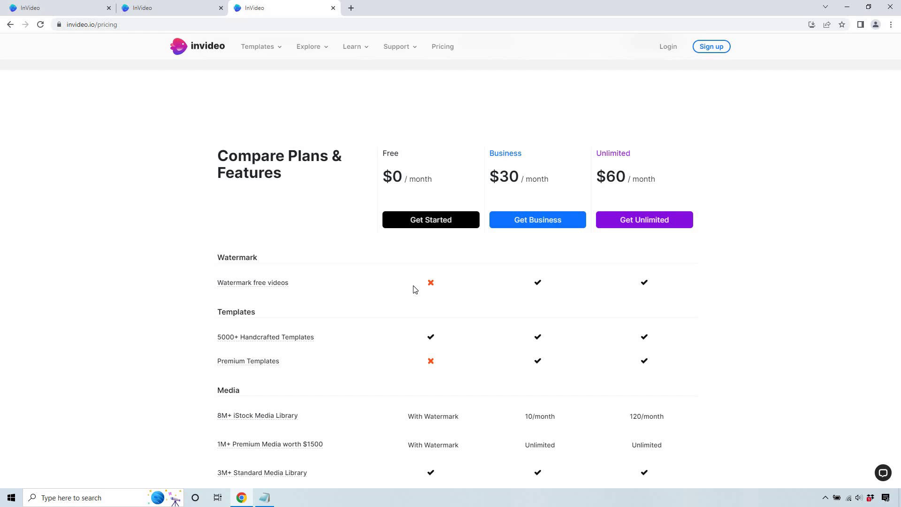
mouse_move(274, 285)
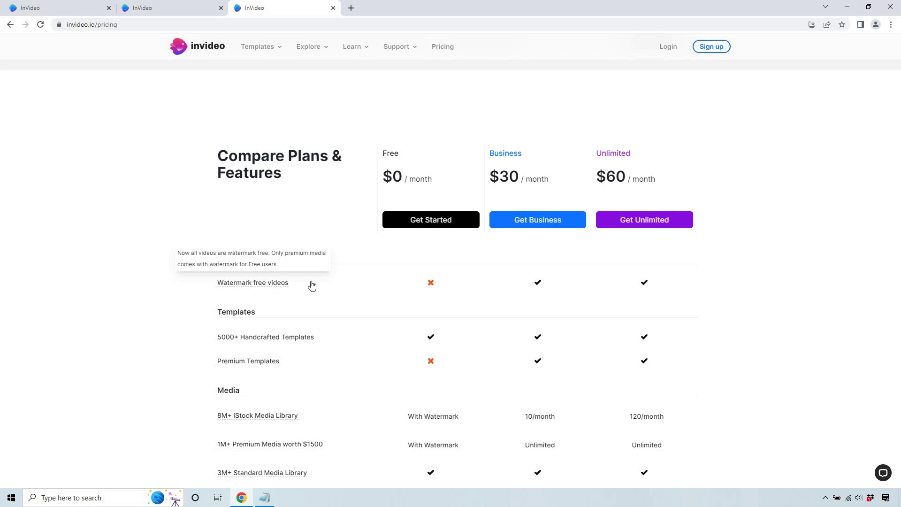
scroll(526, 305, "down", 2)
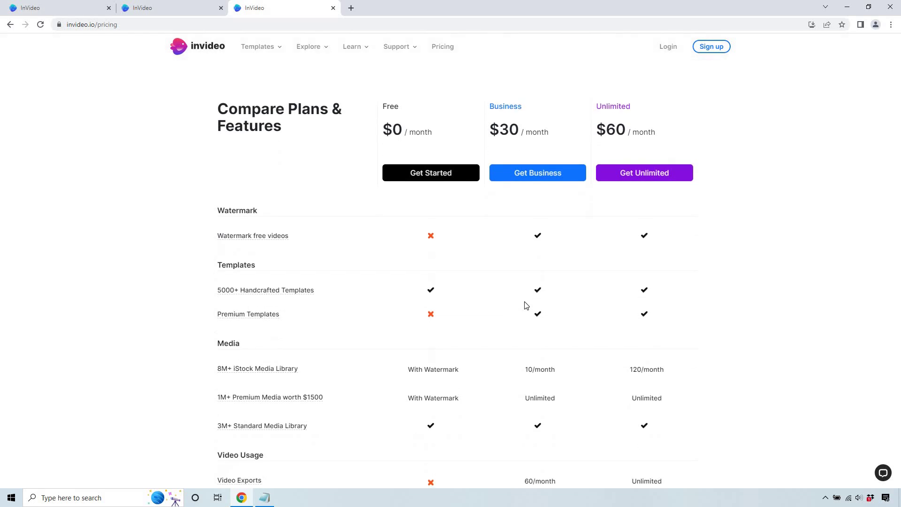
left_click_drag(525, 322, 568, 326)
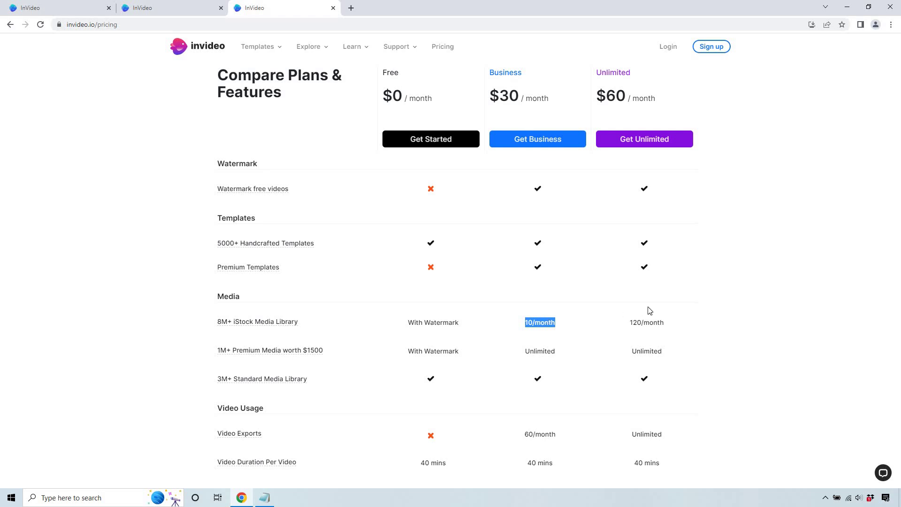
left_click(642, 324)
left_click_drag(628, 323, 670, 327)
left_click_drag(540, 323, 524, 322)
left_click(667, 345)
left_click_drag(526, 434, 573, 435)
left_click(573, 435)
left_click_drag(631, 435, 677, 435)
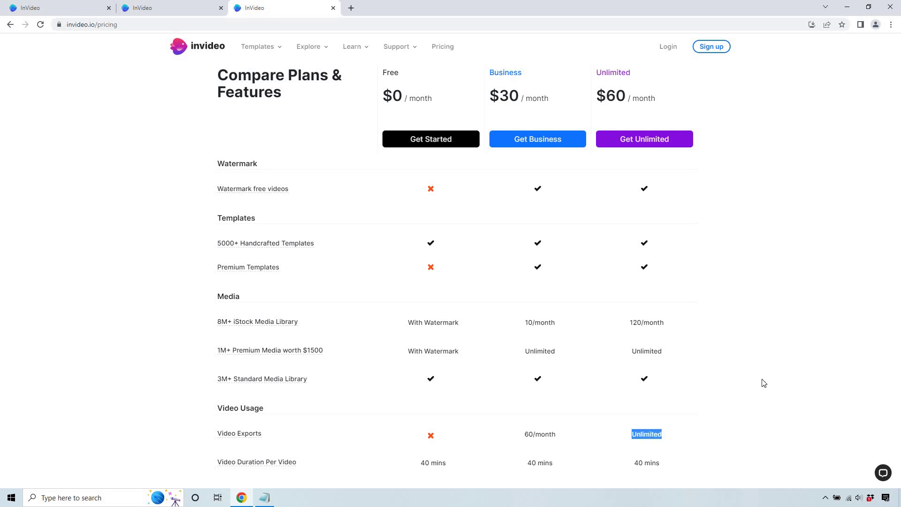
left_click(774, 373)
scroll(775, 373, "up", 8)
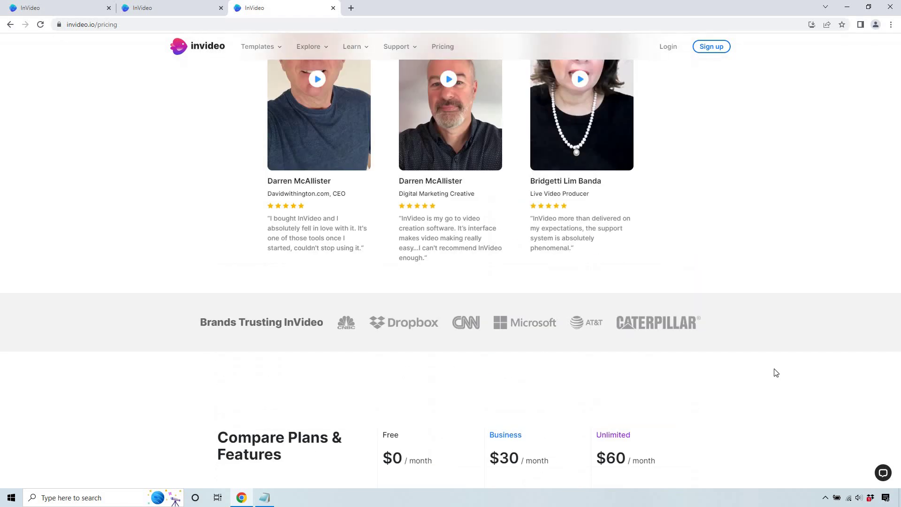
scroll(775, 373, "up", 15)
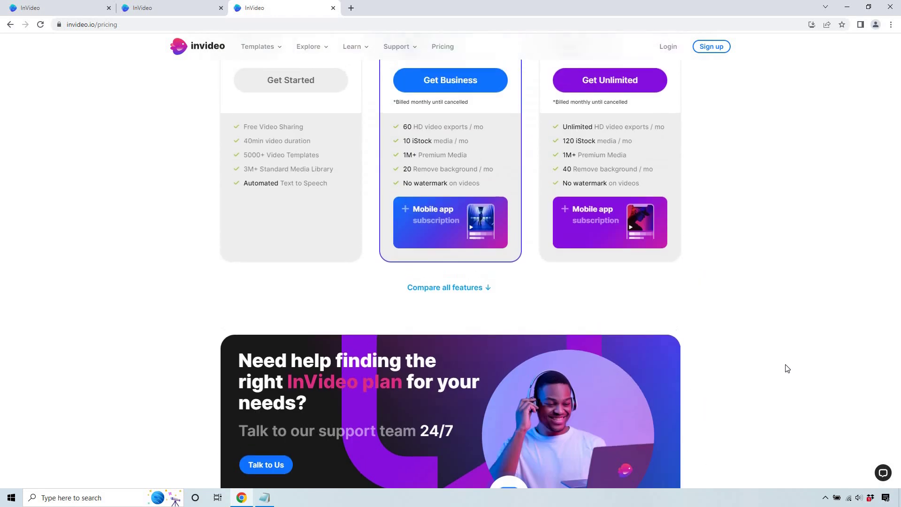
scroll(787, 368, "up", 3)
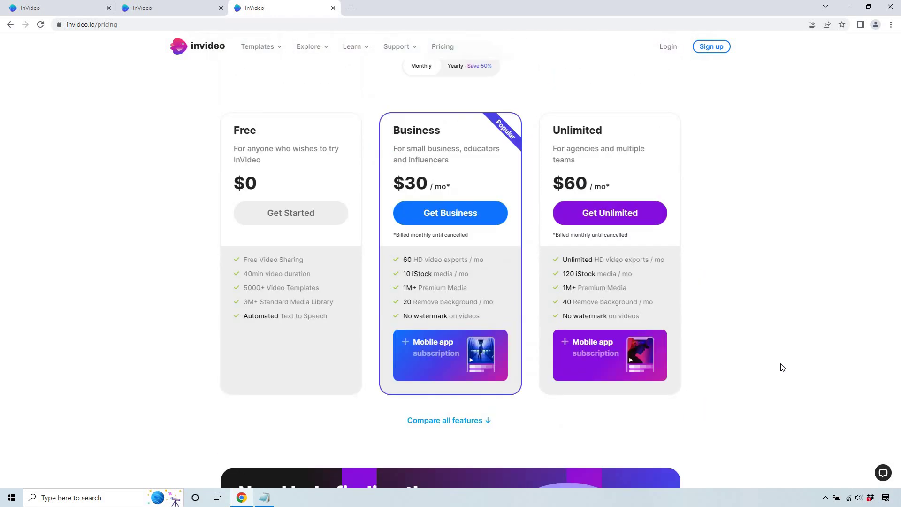